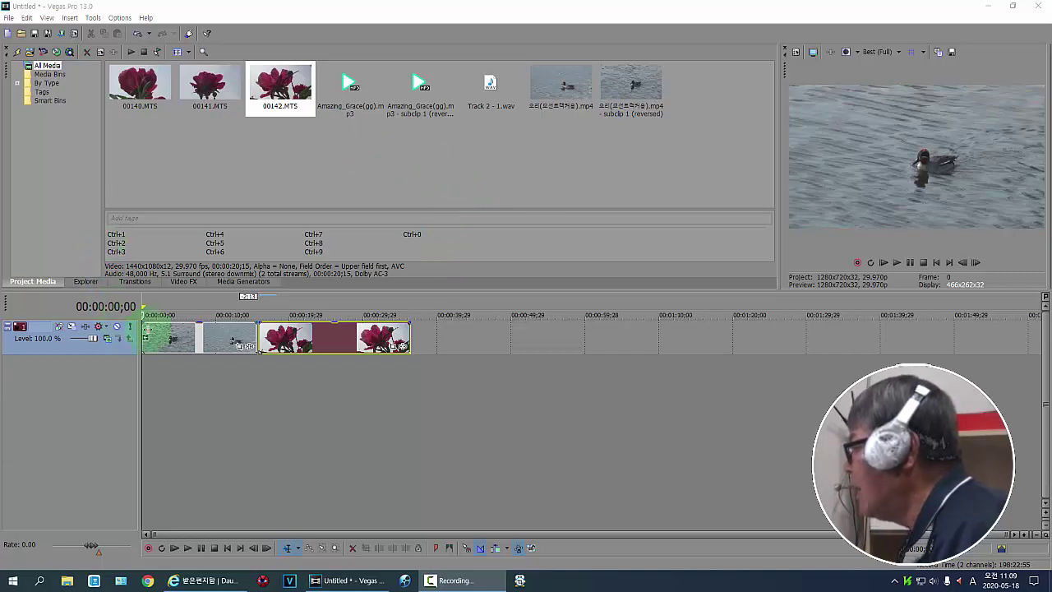
# Turn off Reverse on the duck clip and move the flower clip earlier to overlap its end by about 1;12 as a crossfade.
pyautogui.rightClick(191, 348)
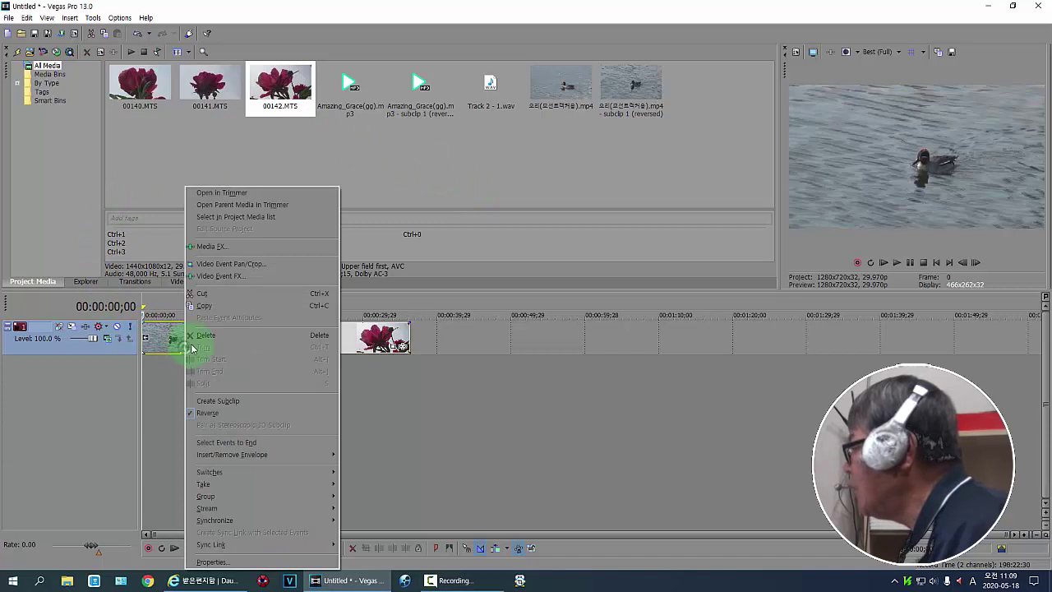
pyautogui.click(210, 412)
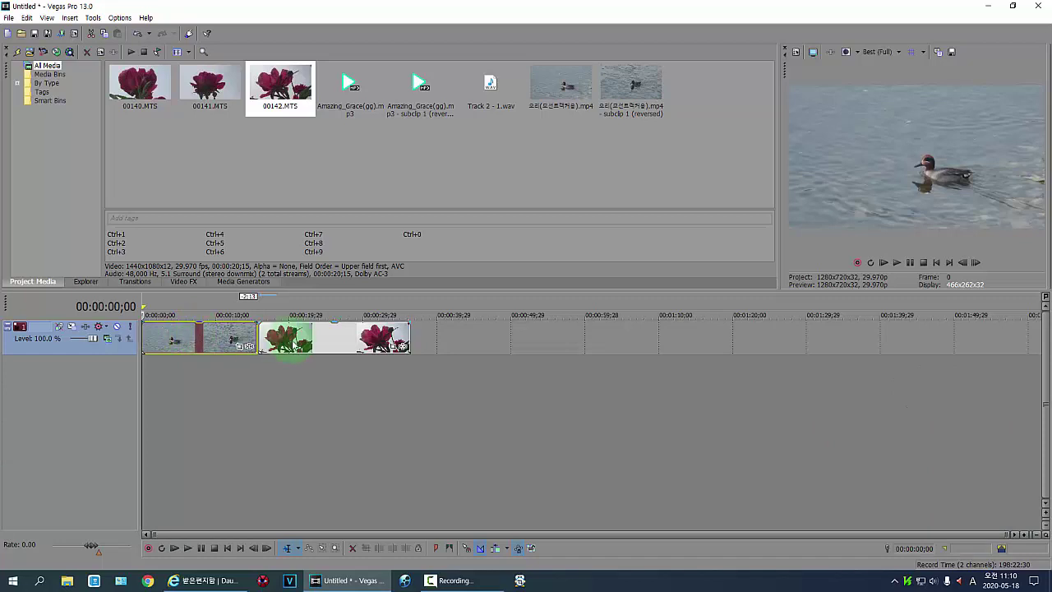
pyautogui.moveTo(287, 336); pyautogui.dragTo(9, 26)
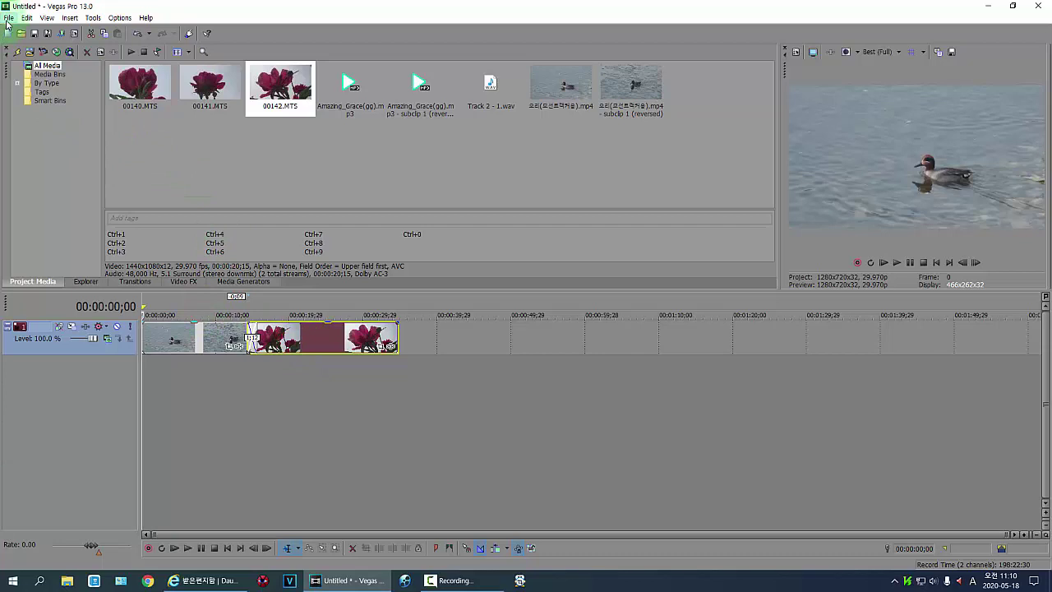
# Start a Render As export, choose the Videos folder as the output location and name the file aa.
pyautogui.click(8, 18)
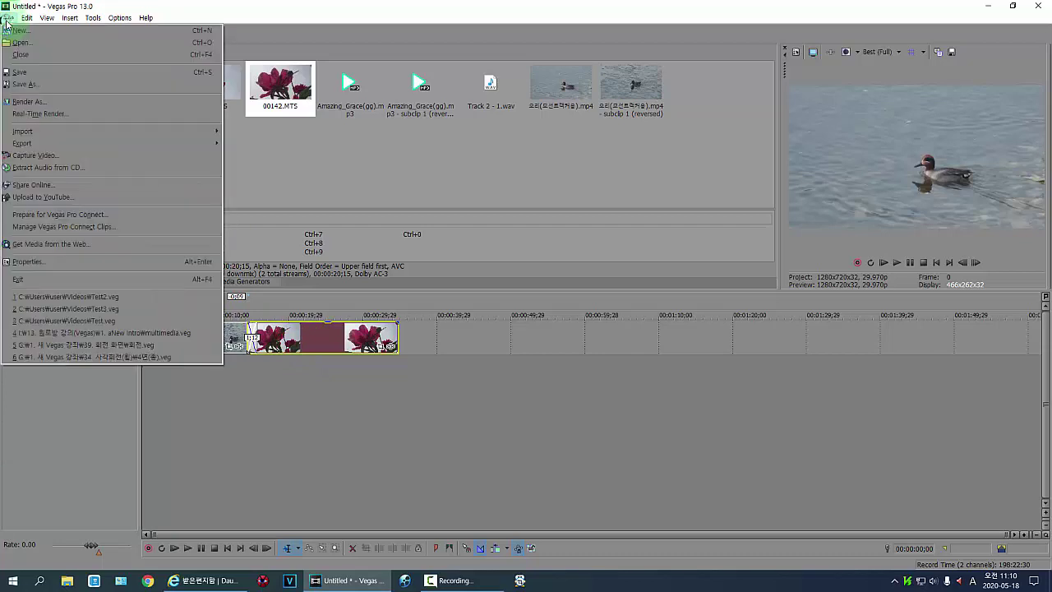
pyautogui.click(36, 105)
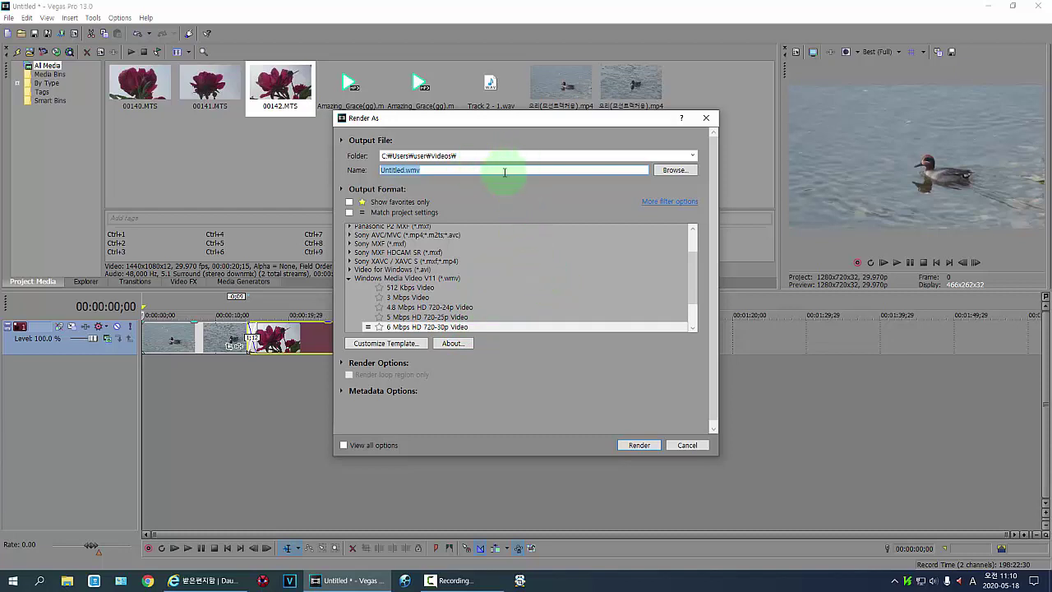
pyautogui.click(670, 170)
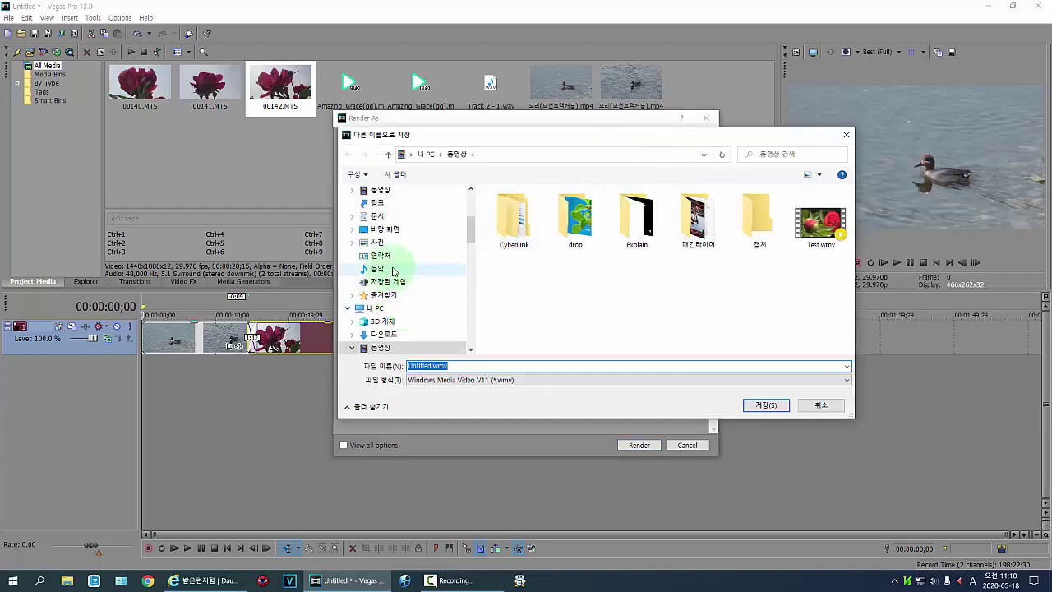
pyautogui.click(381, 352)
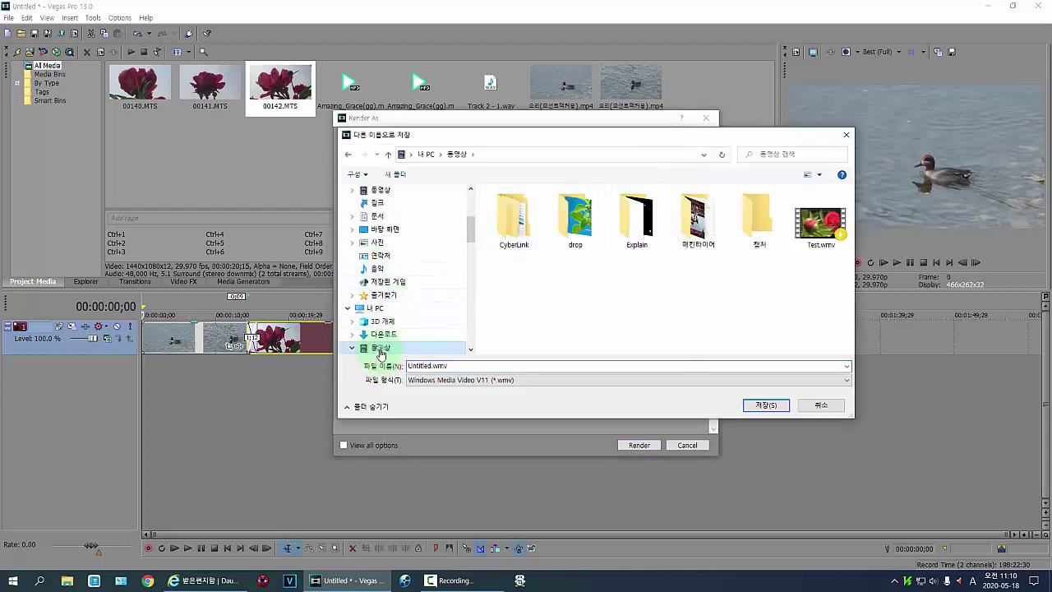
pyautogui.click(765, 405)
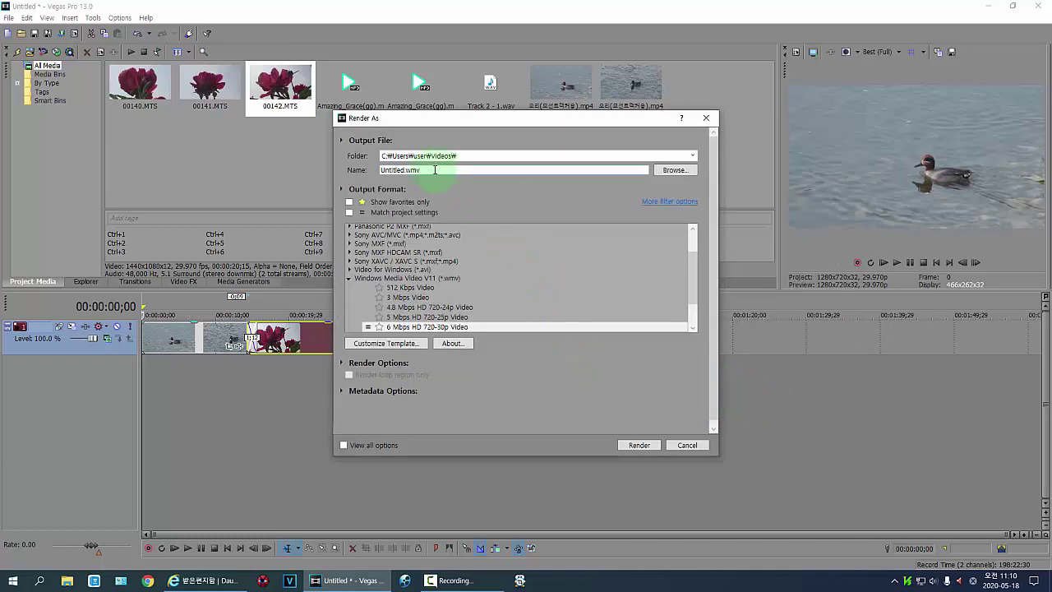
pyautogui.moveTo(422, 170); pyautogui.dragTo(351, 178)
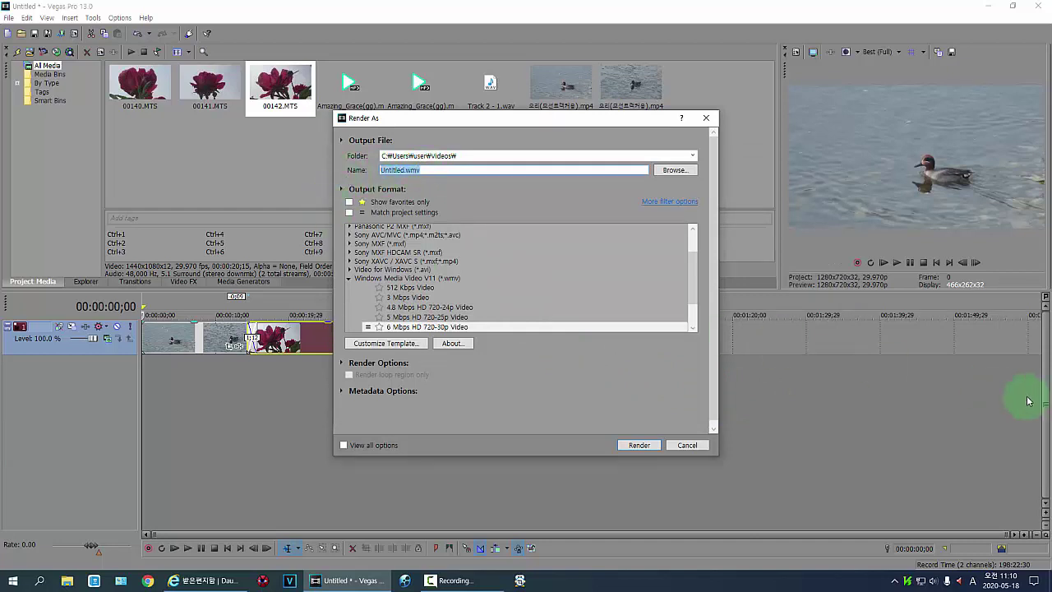
pyautogui.write('aa')
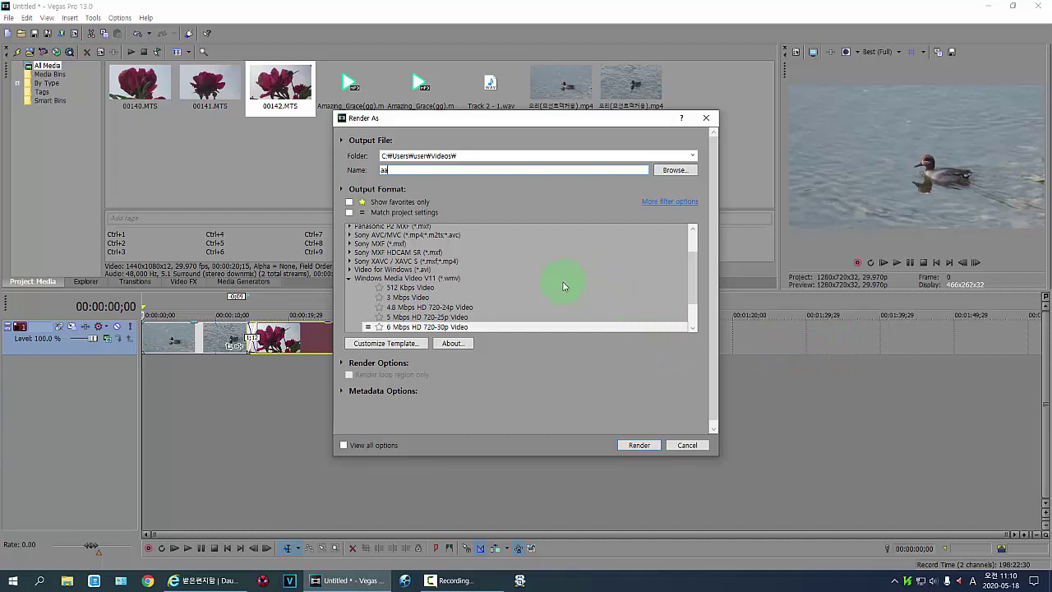
# Choose the 6 Mbps HD 720-30p Video template under Windows Media Video V11 as the output format.
pyautogui.click(349, 279)
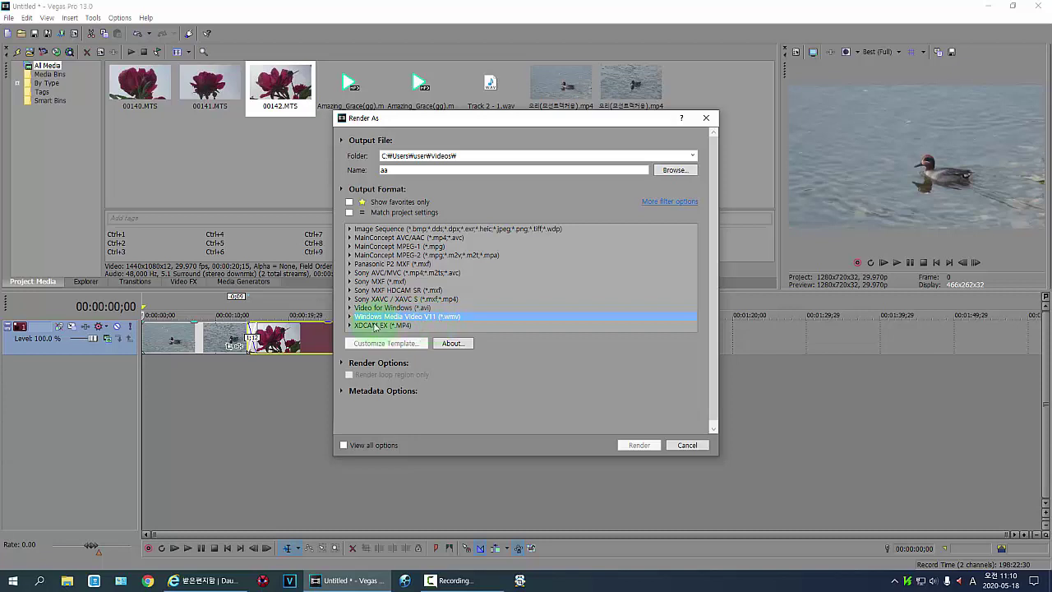
pyautogui.click(349, 318)
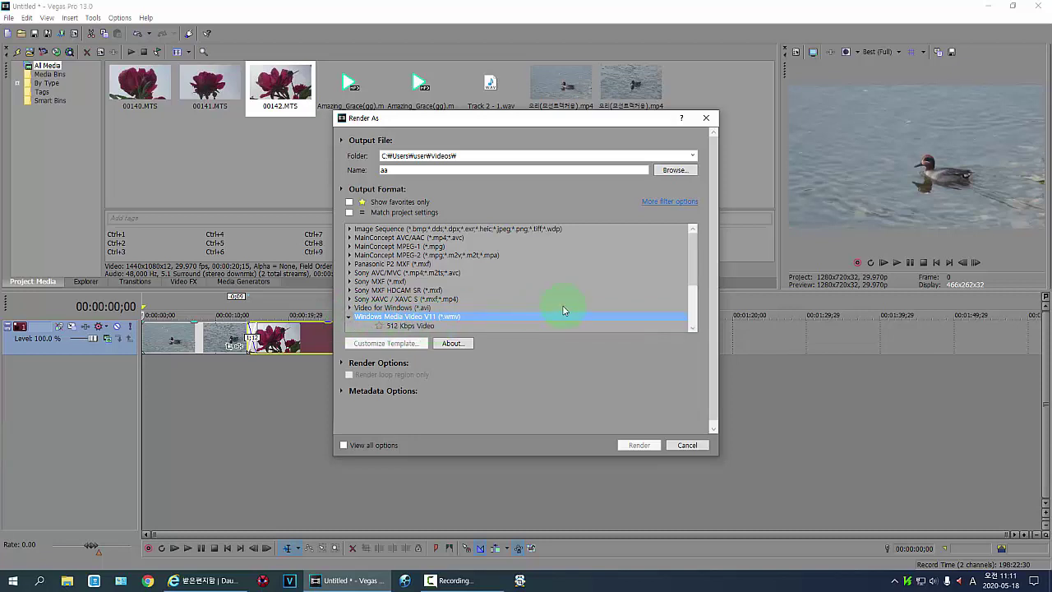
pyautogui.scroll(-2, 690, 281)
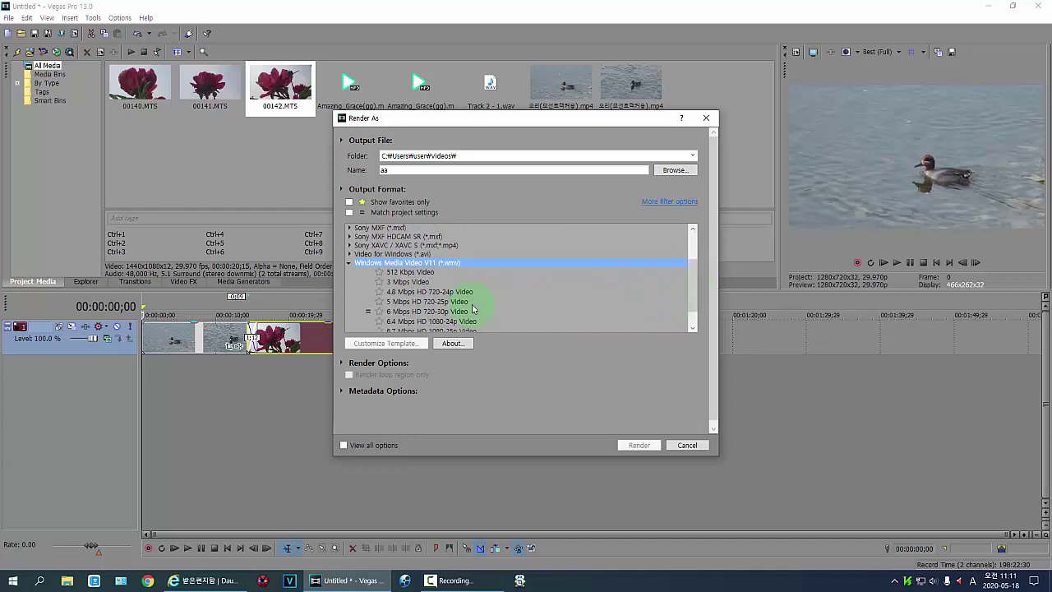
pyautogui.click(417, 312)
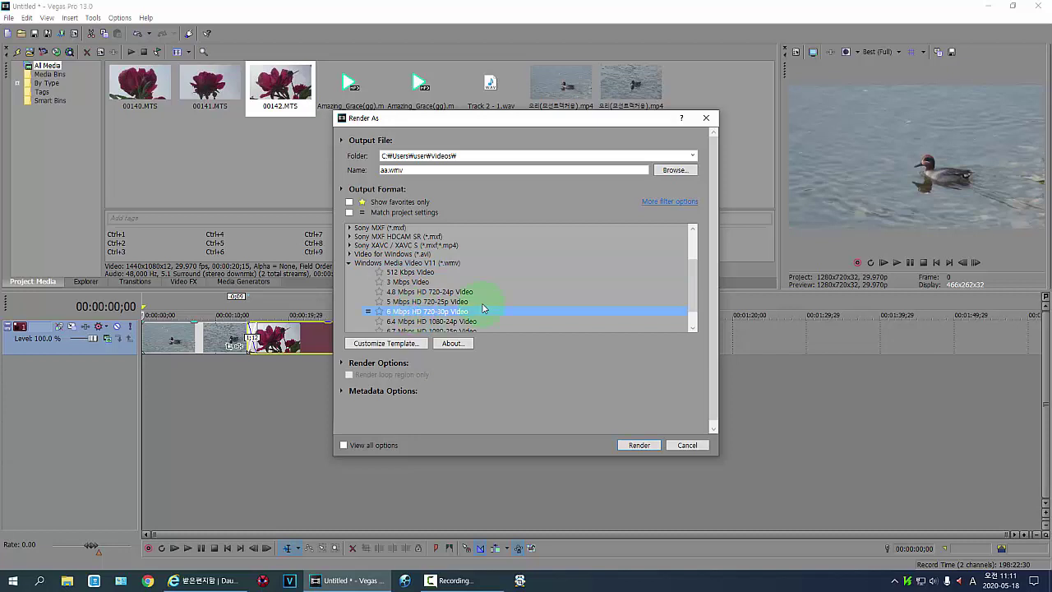
# Review the WMV template's audio, video, index/summary and project settings, including the available templates and Stereoscopic 3D modes.
pyautogui.click(386, 342)
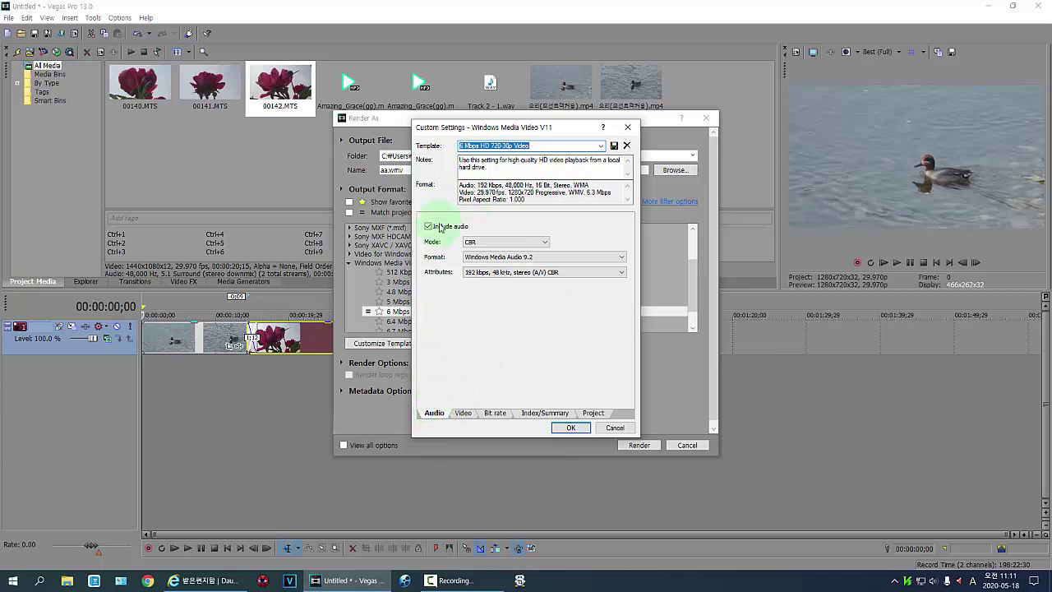
pyautogui.click(463, 413)
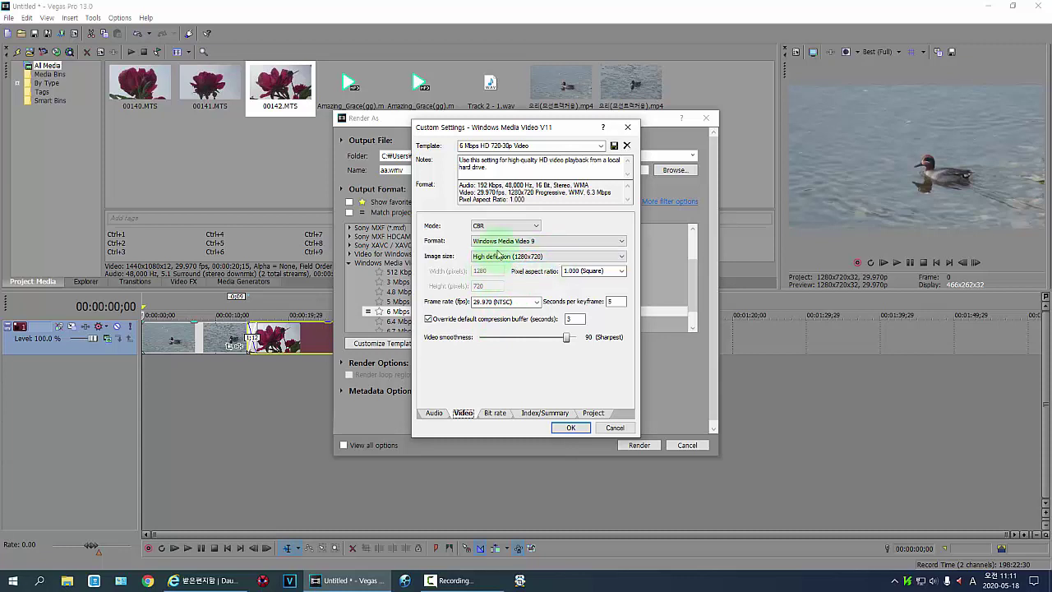
pyautogui.click(600, 146)
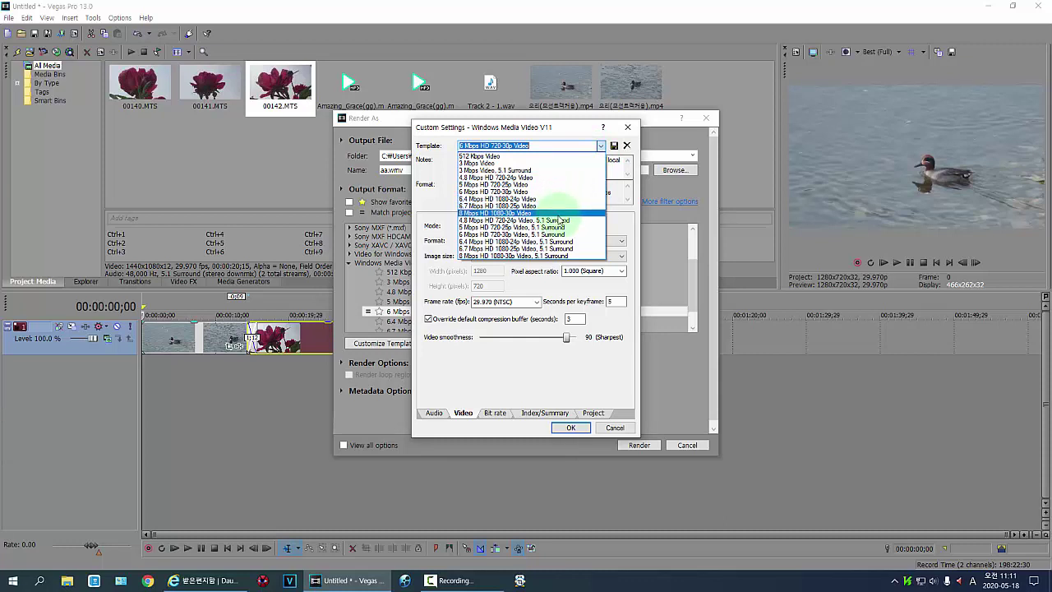
pyautogui.click(744, 175)
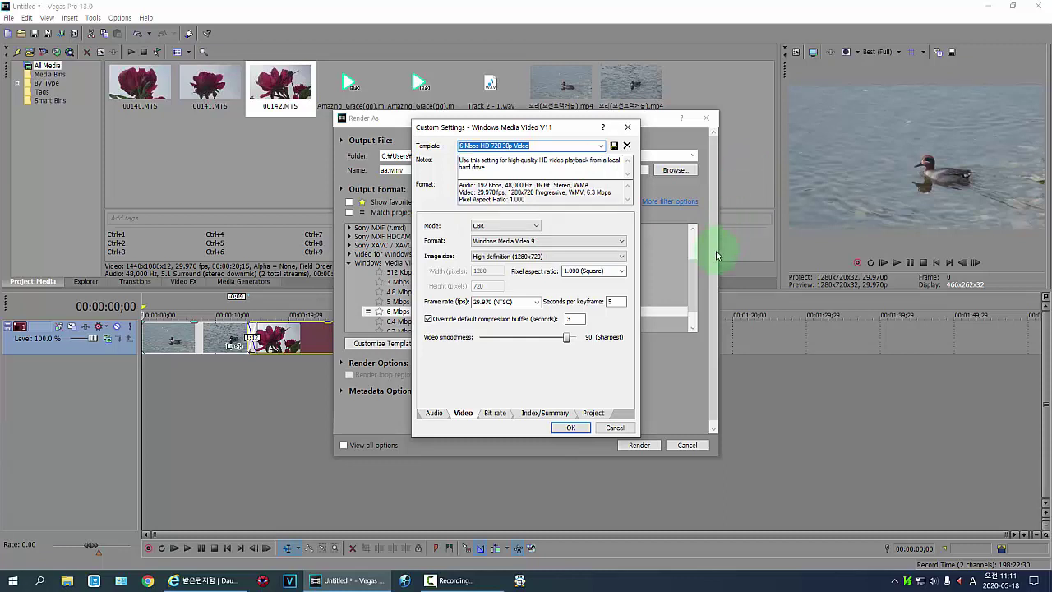
pyautogui.click(556, 414)
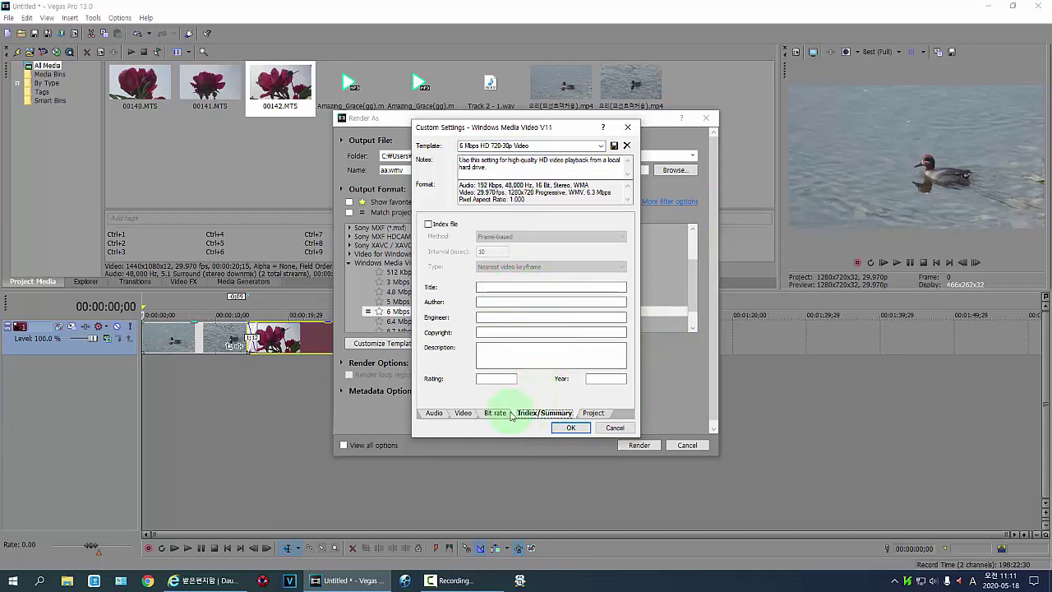
pyautogui.click(595, 413)
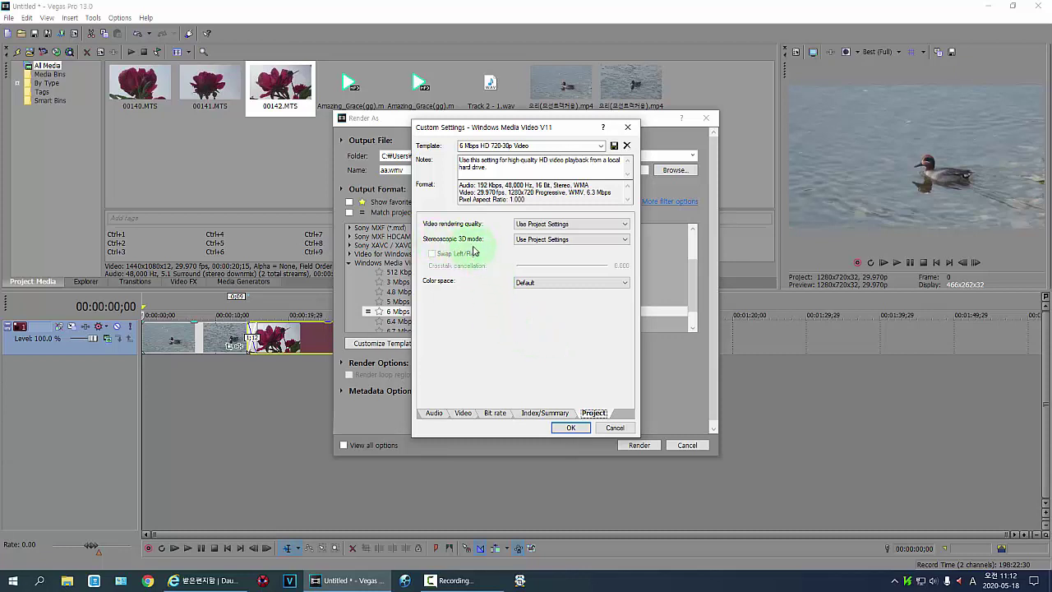
pyautogui.click(623, 240)
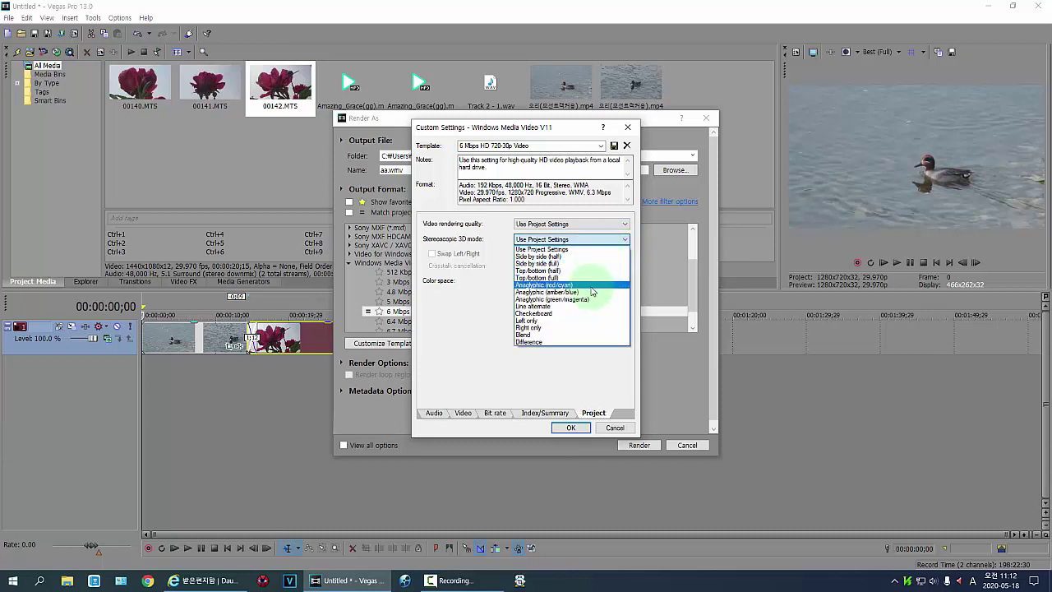
pyautogui.click(568, 359)
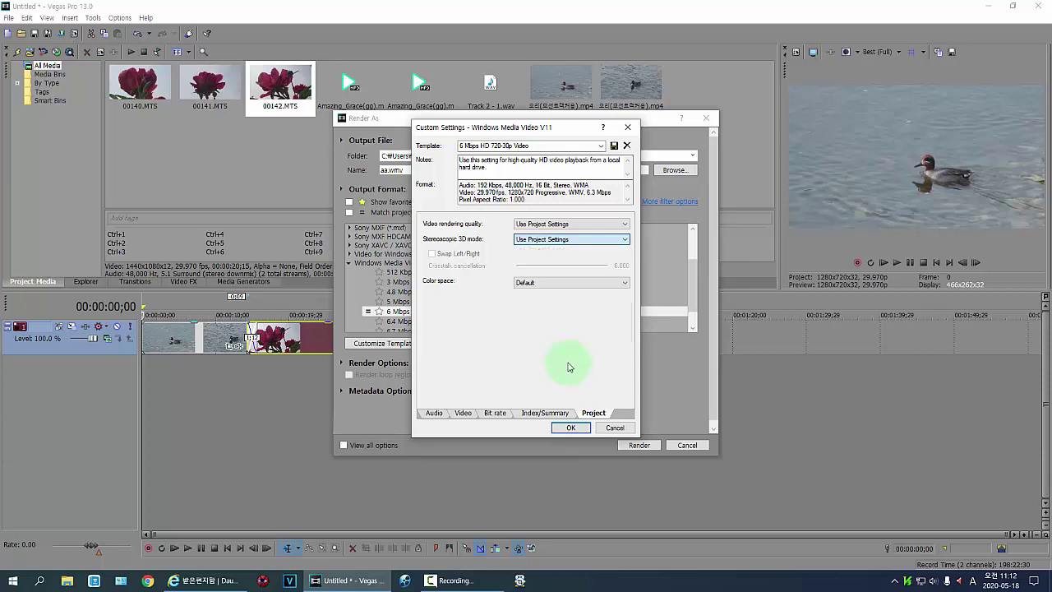
pyautogui.click(569, 427)
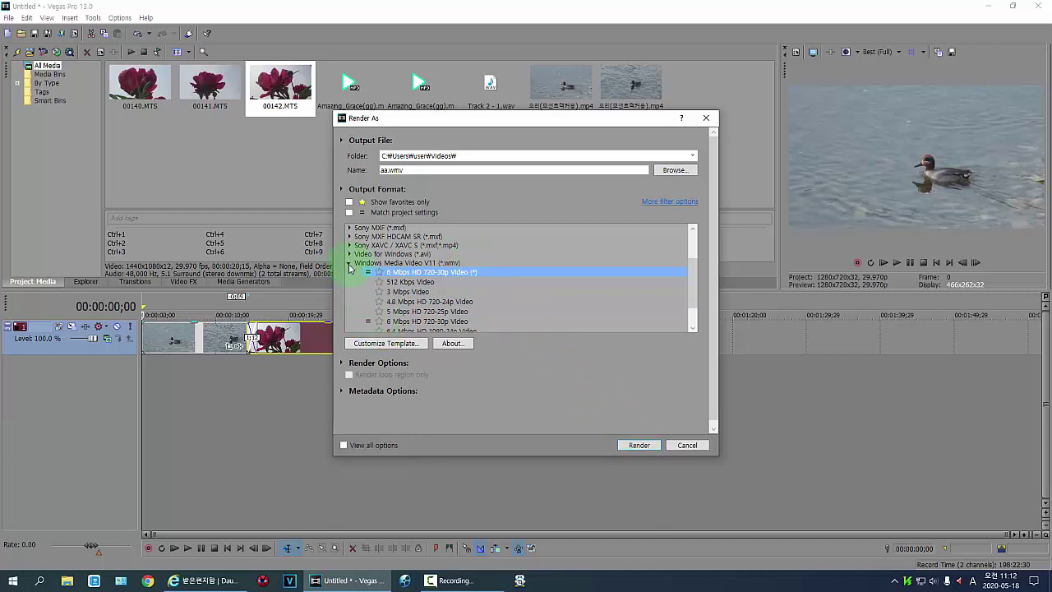
# Choose the Sony AVC/MVC Internet 1280x720-30p template, review its video and audio settings, and close the render setup without rendering.
pyautogui.click(349, 265)
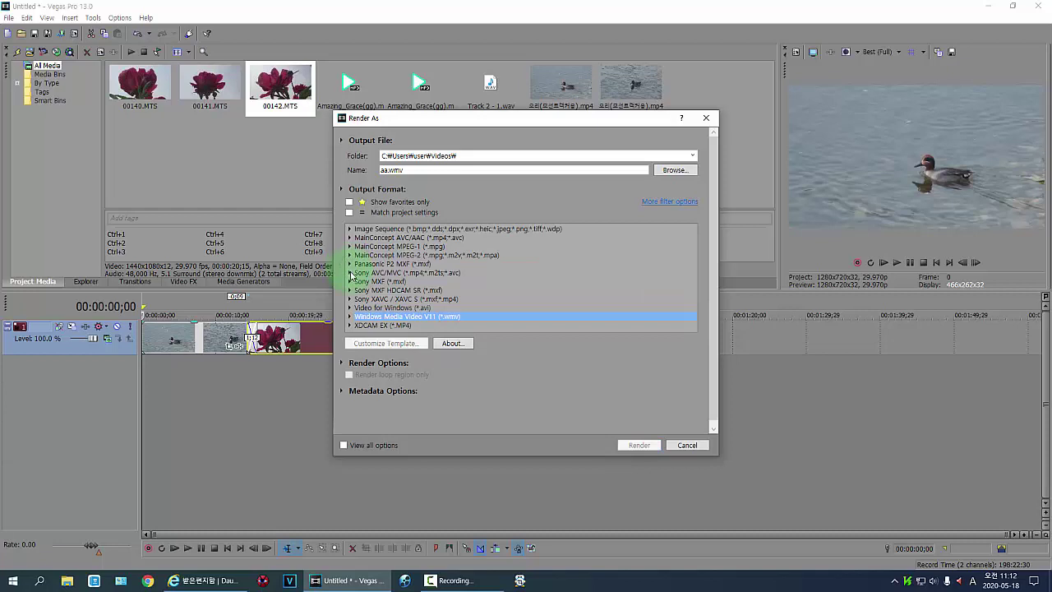
pyautogui.click(350, 273)
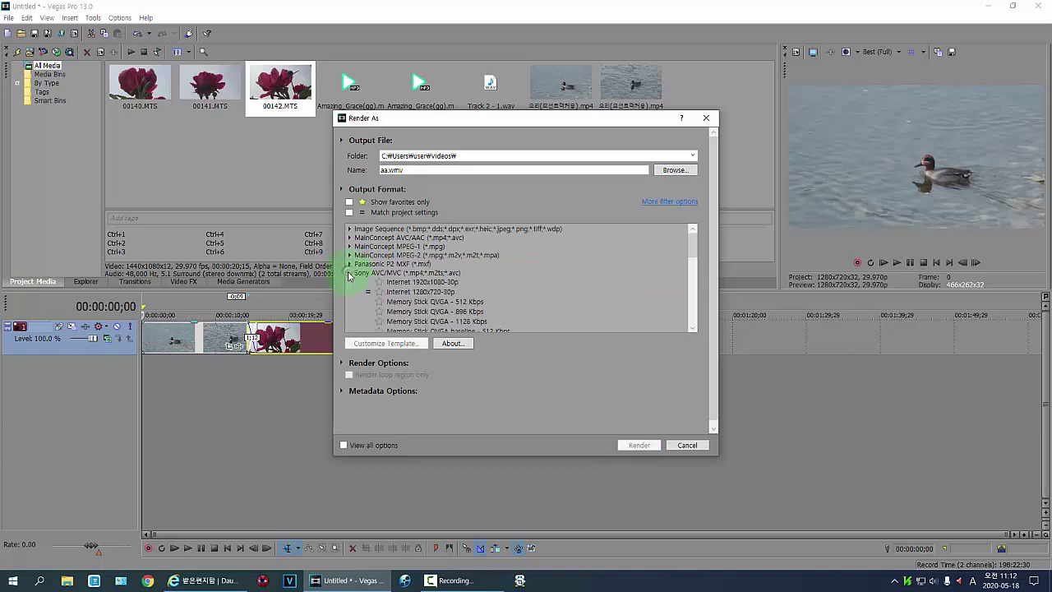
pyautogui.click(423, 293)
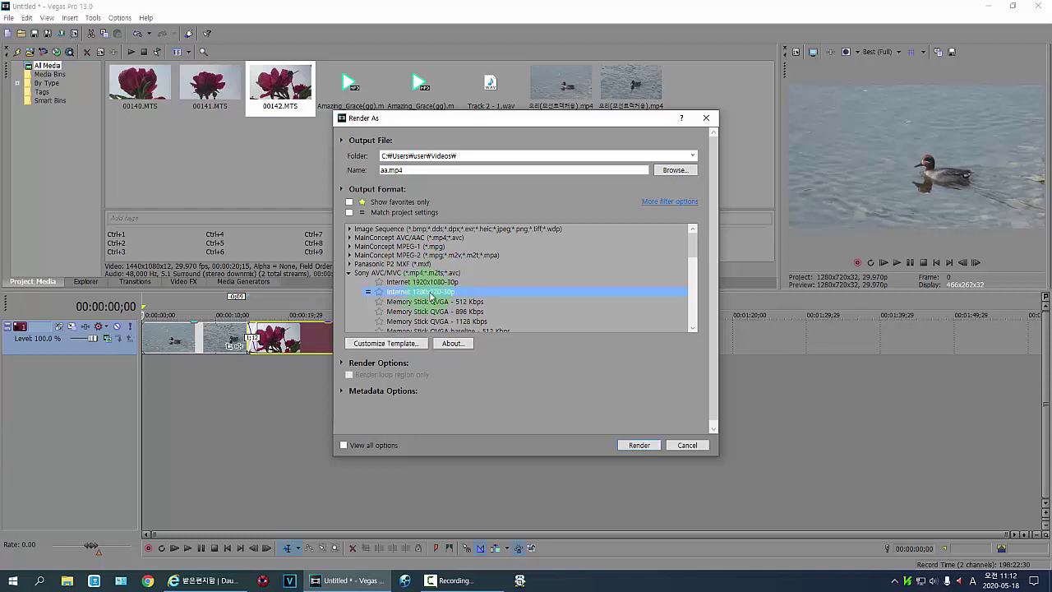
pyautogui.click(403, 342)
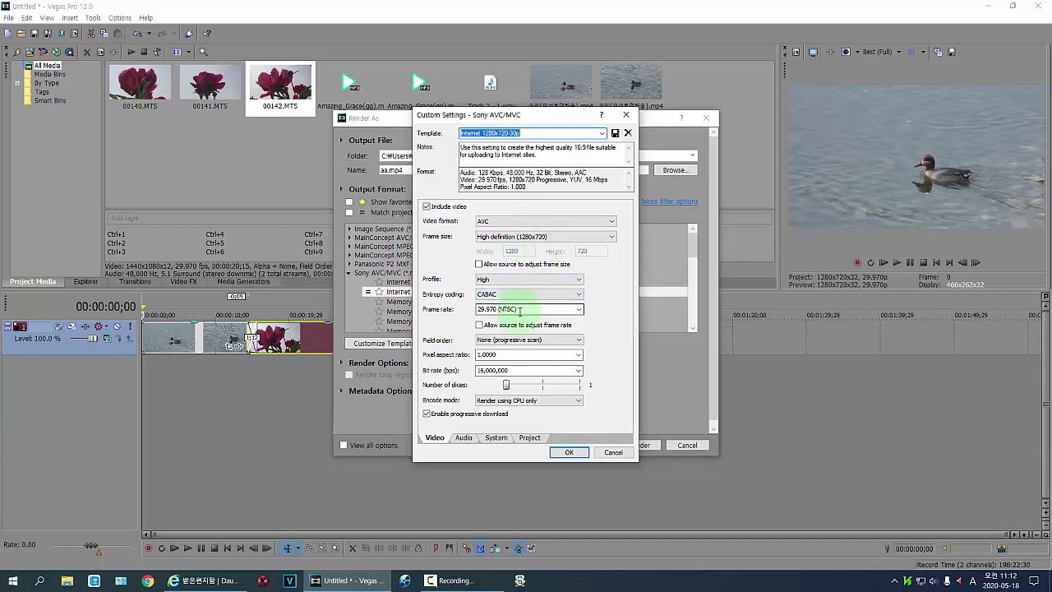
pyautogui.click(461, 439)
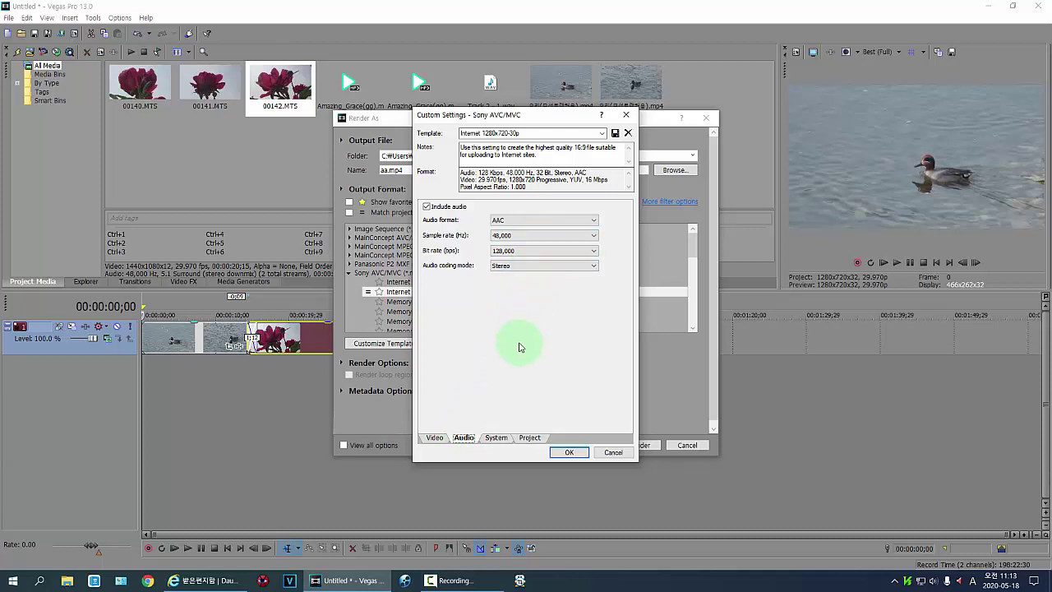
pyautogui.click(569, 452)
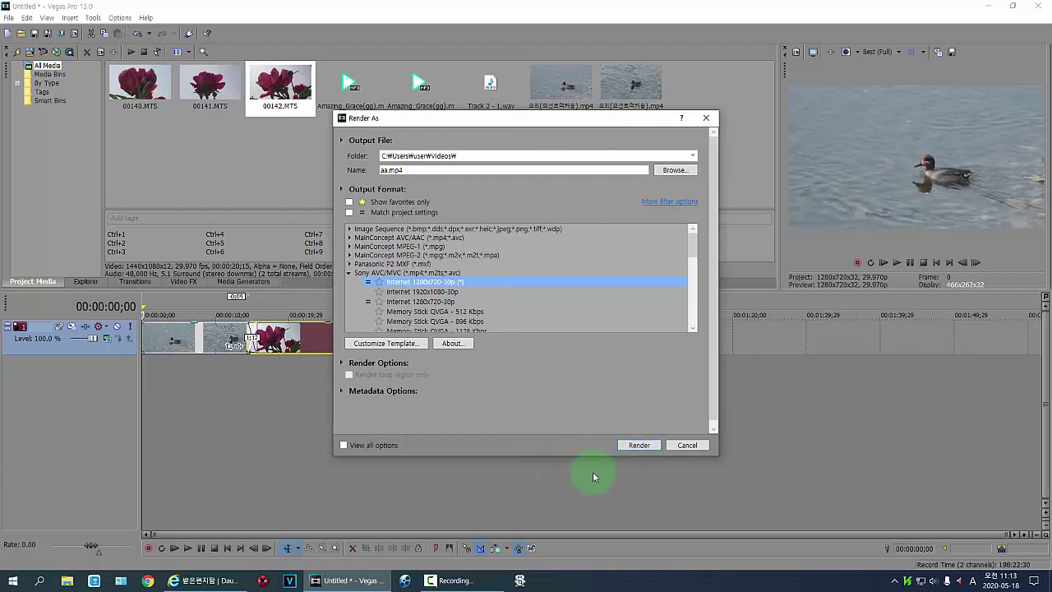
pyautogui.click(704, 118)
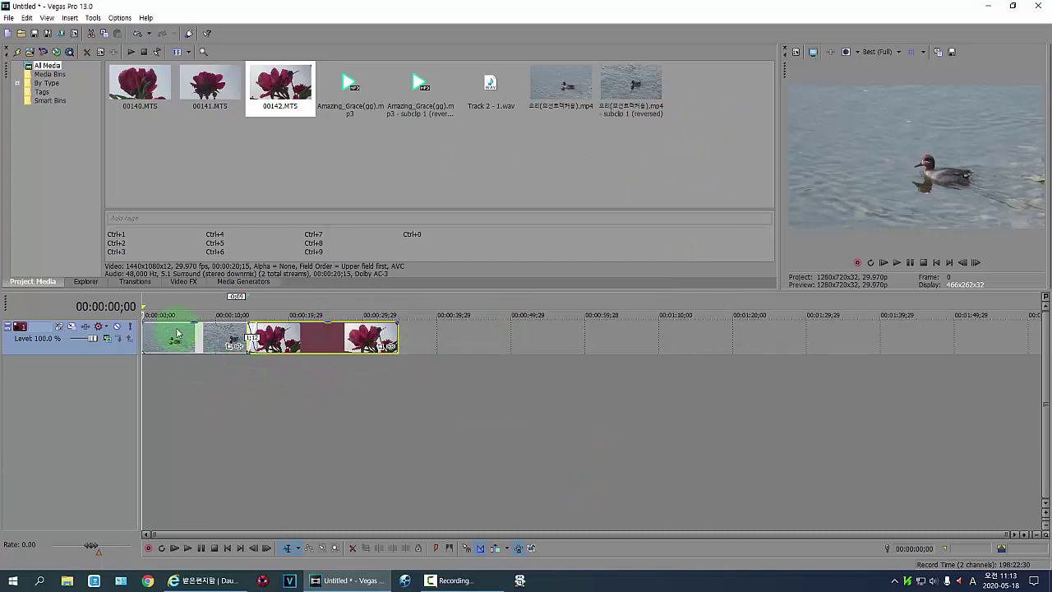
# Mark a loop region from 00:00:02;22 to 00:00:10;20, check the loop-region option in Render As, and cancel the render setup.
pyautogui.moveTo(164, 307); pyautogui.dragTo(220, 309)
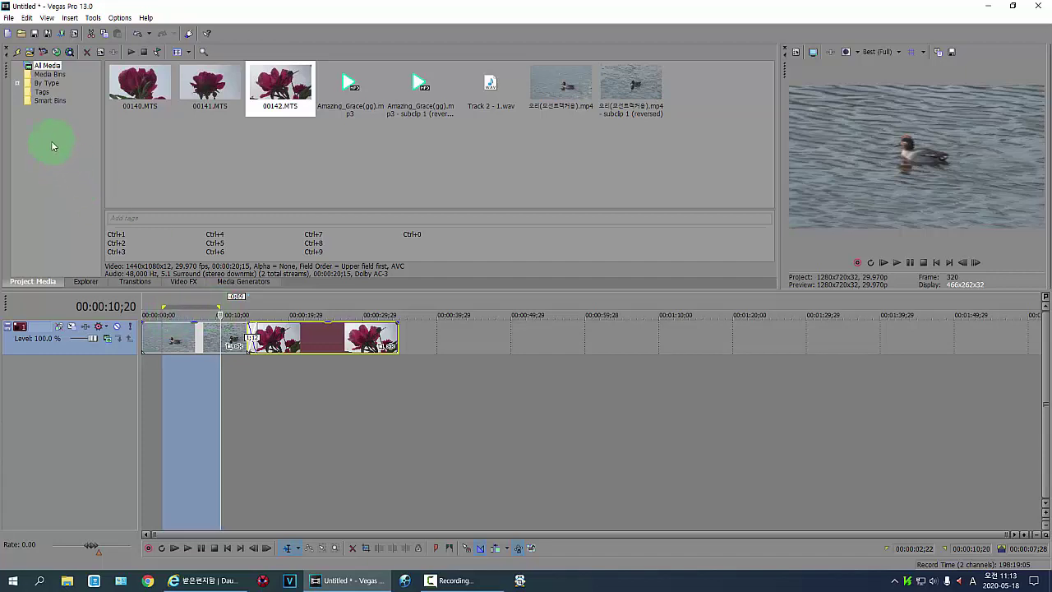
pyautogui.click(8, 18)
pyautogui.click(31, 101)
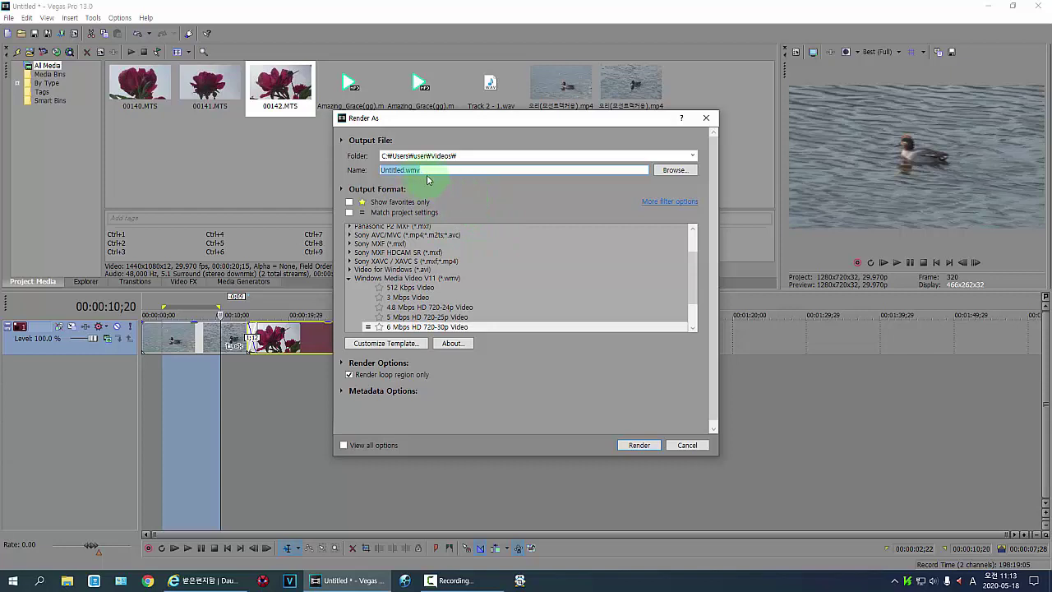
pyautogui.click(680, 444)
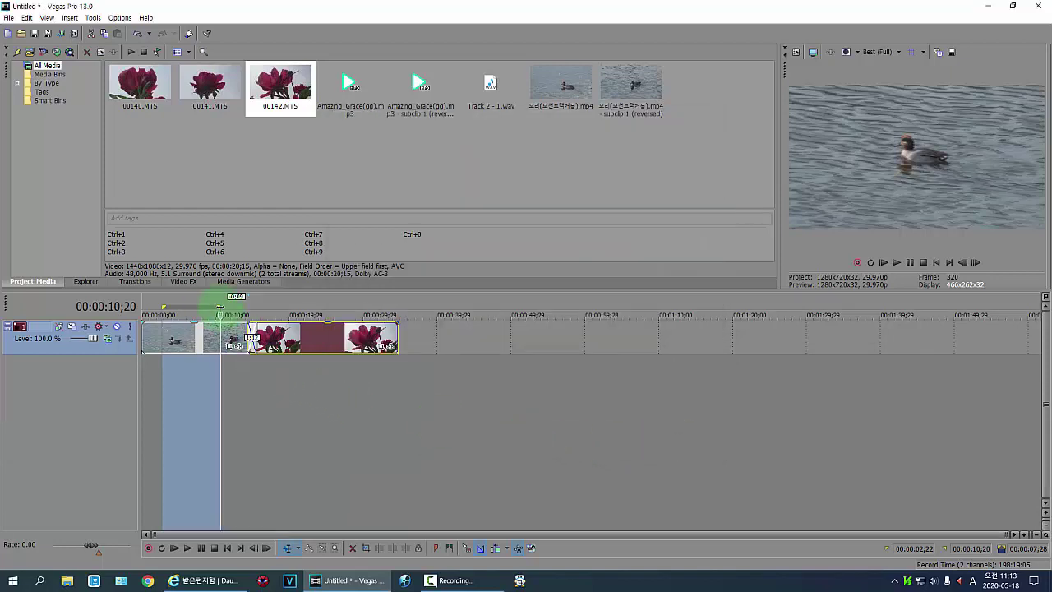
# Remove the loop region and zoom in the timeline on the duck and flower clips.
pyautogui.moveTo(220, 306); pyautogui.dragTo(144, 306)
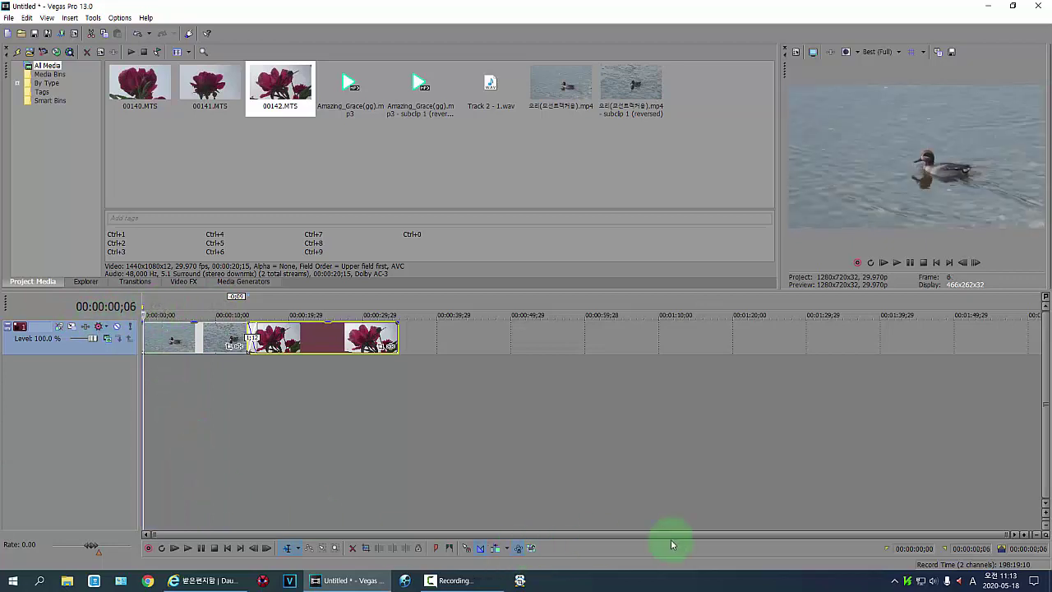
pyautogui.moveTo(1006, 534); pyautogui.dragTo(351, 536)
pyautogui.click(146, 309)
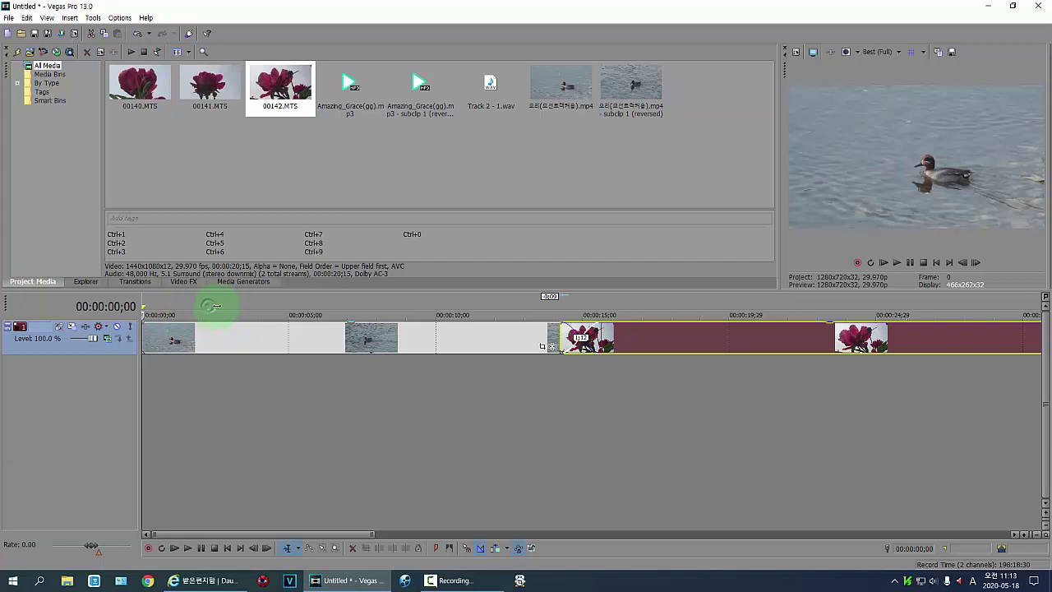
# Mark two timeline regions: 00:00:02;08 to 00:00:06;20 on the duck clip and 00:00:16;11 to 00:00:20;08 on the flower clip.
pyautogui.moveTo(211, 306); pyautogui.dragTo(336, 310)
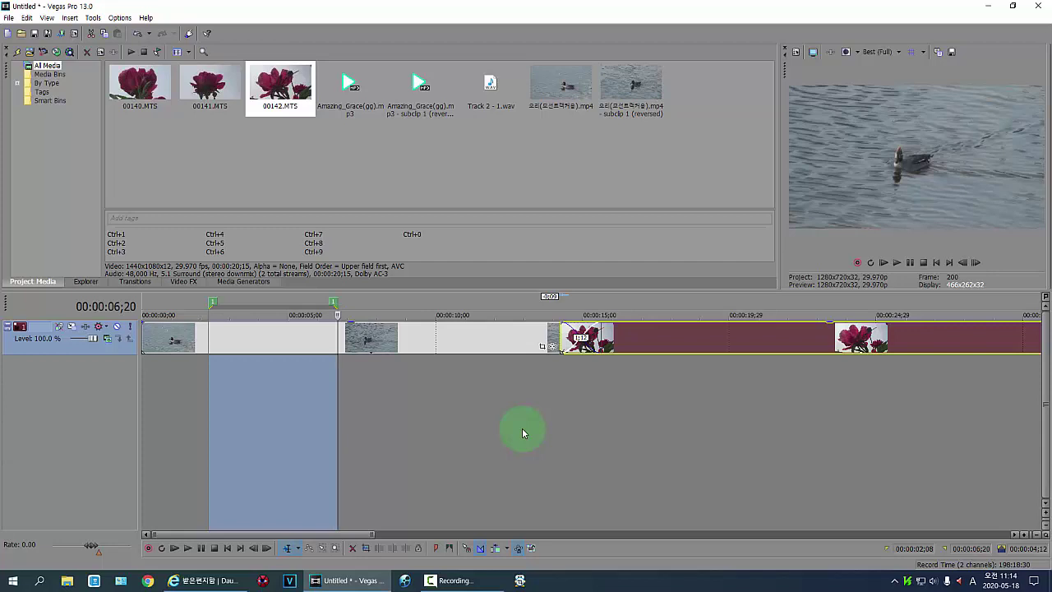
pyautogui.moveTo(623, 305); pyautogui.dragTo(736, 311)
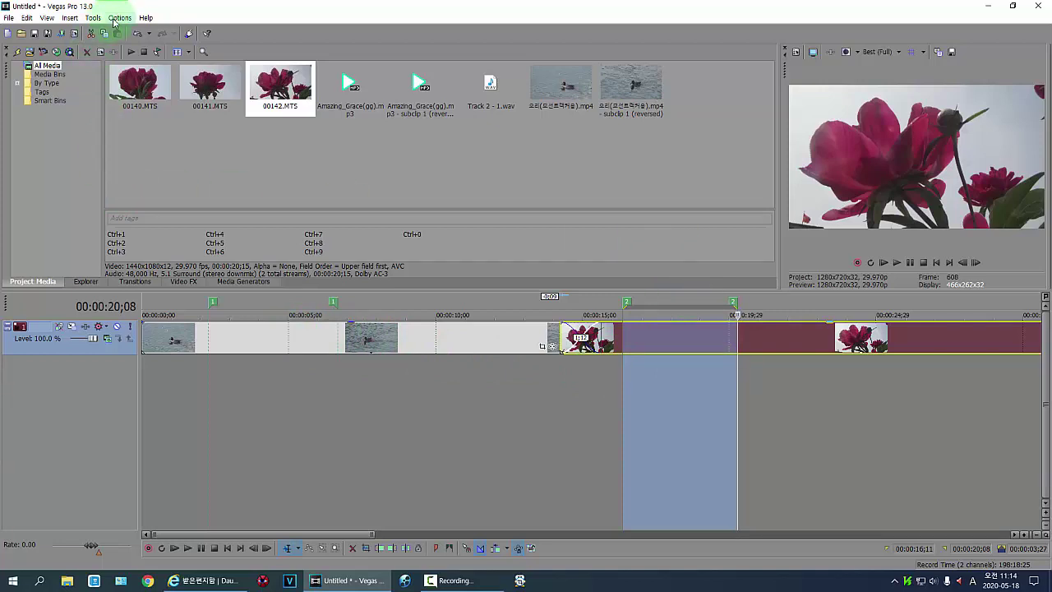
# Start the Batch Render script and set the base file name to Untitled_ in the user's Videos folder.
pyautogui.click(95, 18)
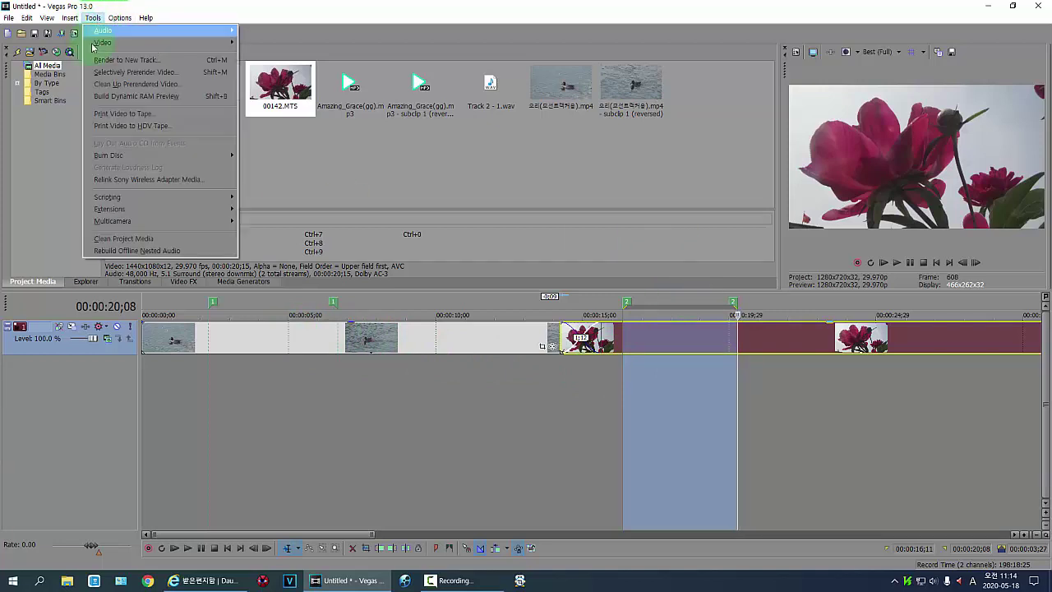
pyautogui.moveTo(92, 202)
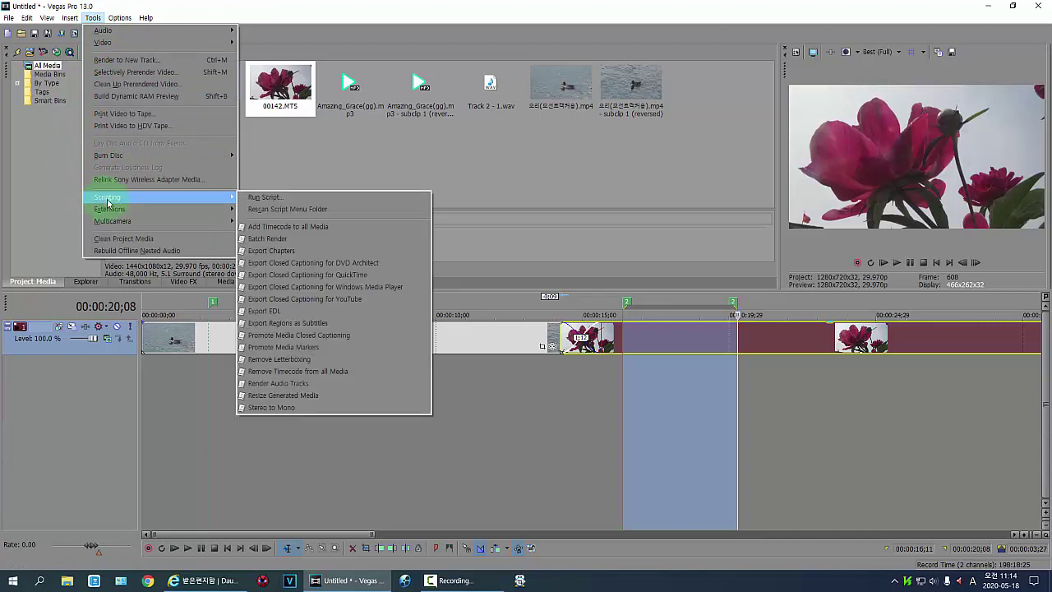
pyautogui.click(289, 238)
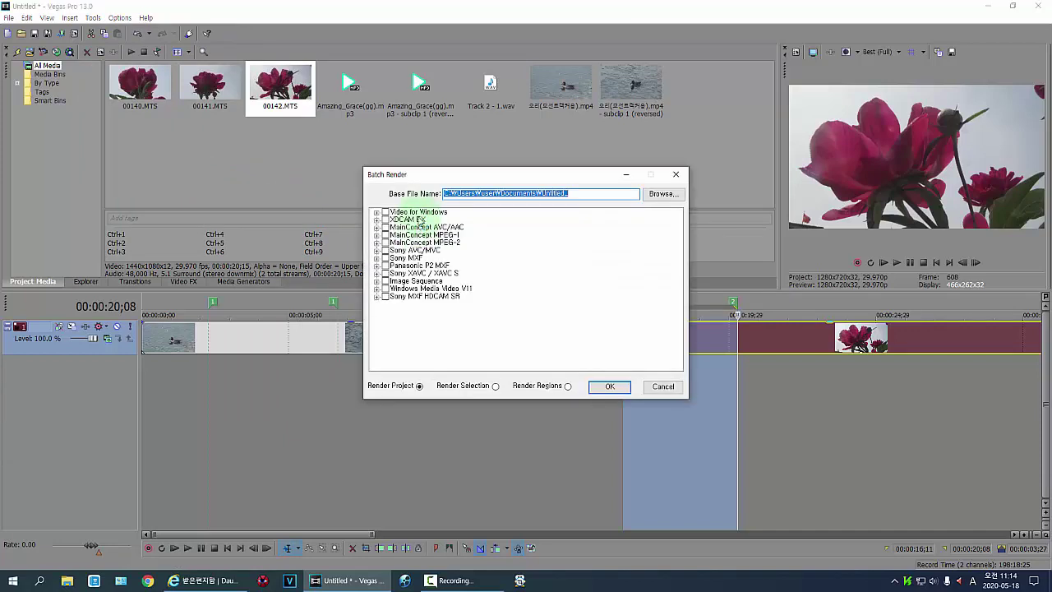
pyautogui.click(660, 195)
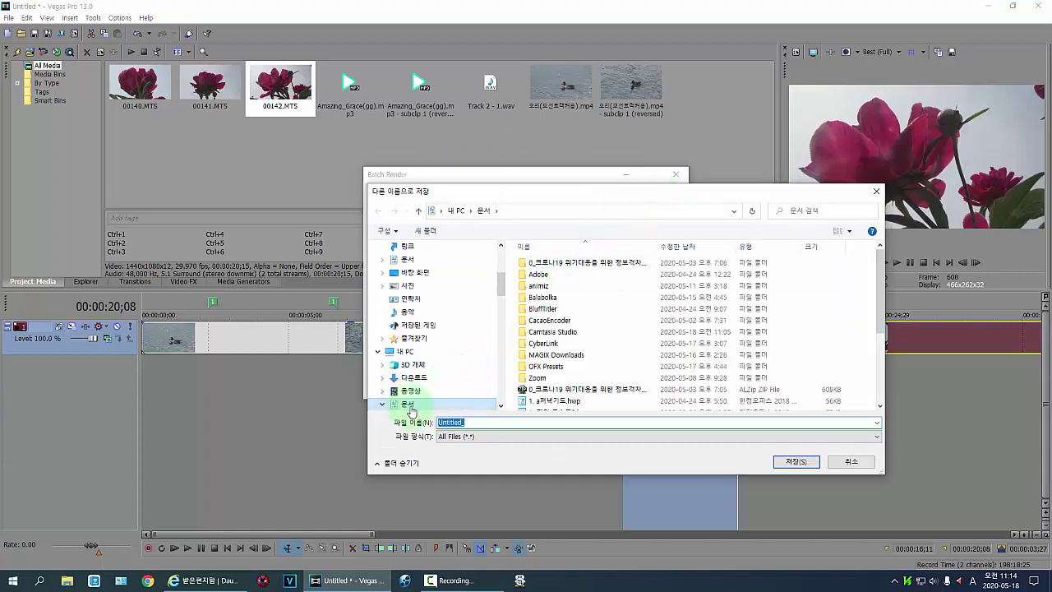
pyautogui.click(407, 392)
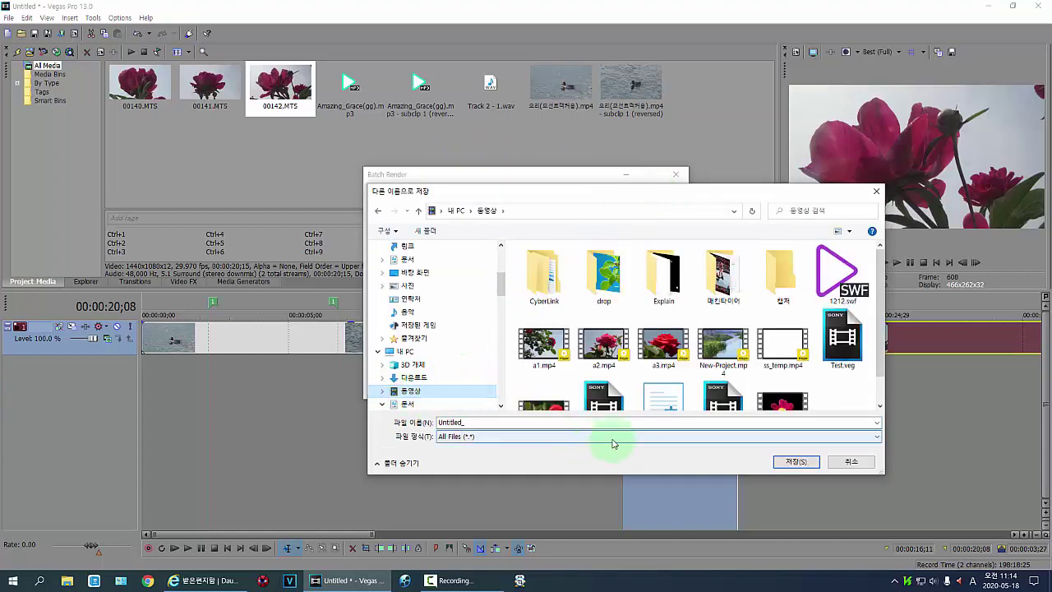
pyautogui.click(793, 462)
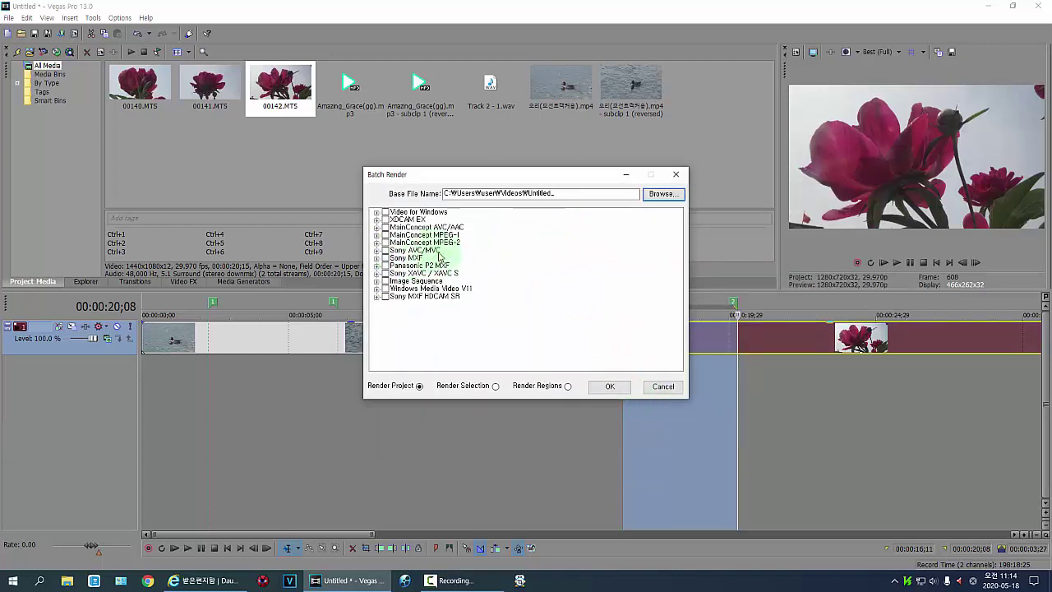
# Batch render the marked regions with the Sony AVC/MVC Internet 1280x720-30p template.
pyautogui.click(377, 251)
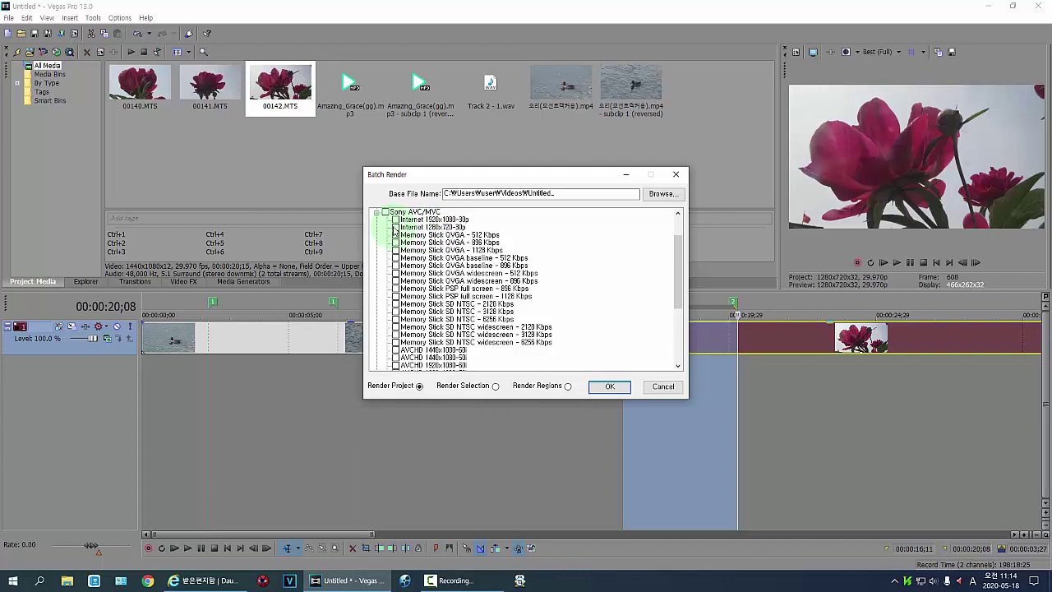
pyautogui.click(395, 226)
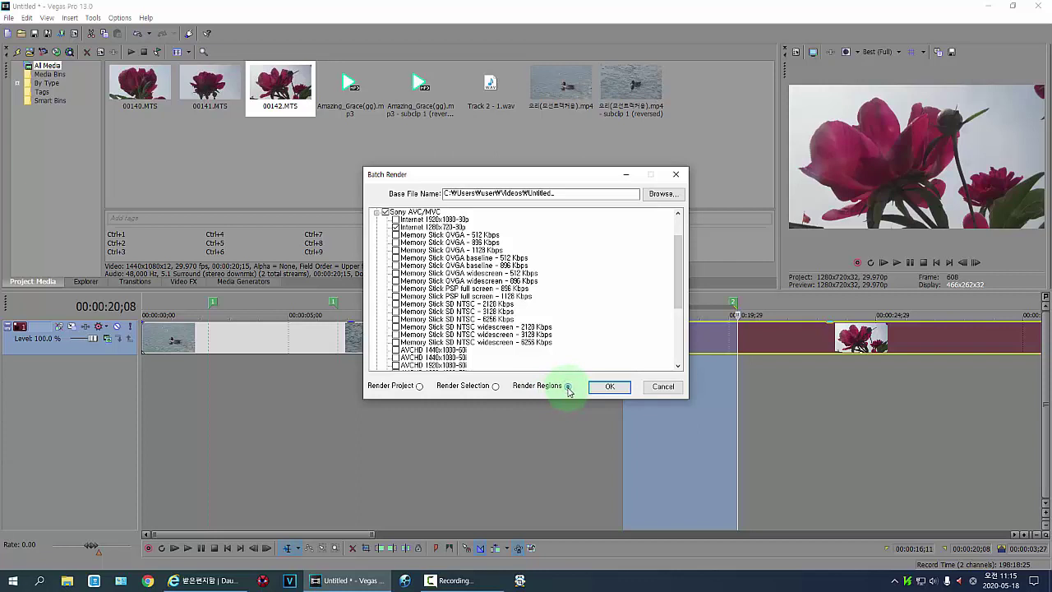
pyautogui.click(567, 386)
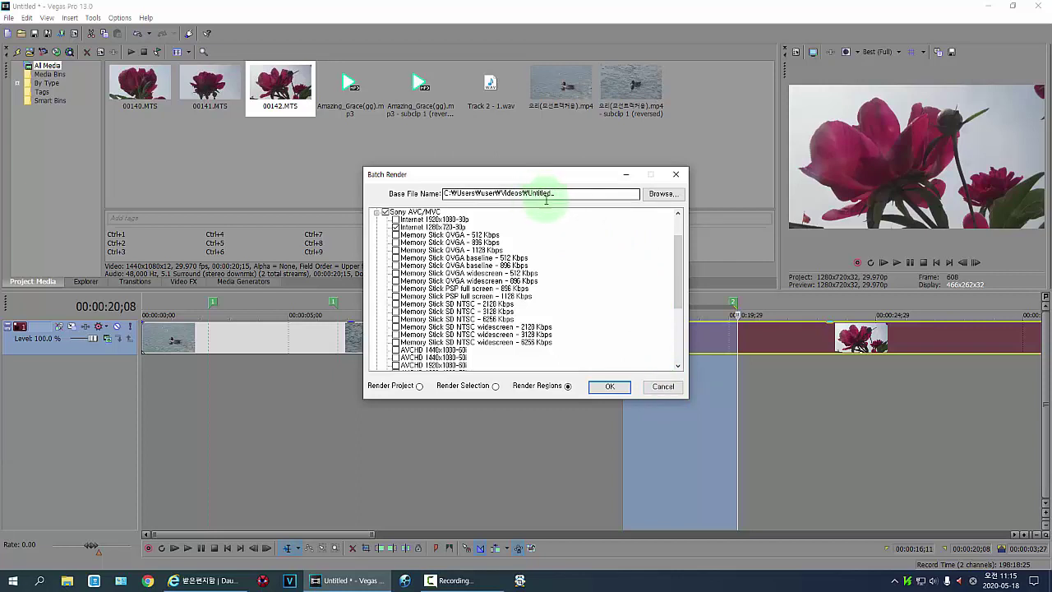
pyautogui.click(609, 385)
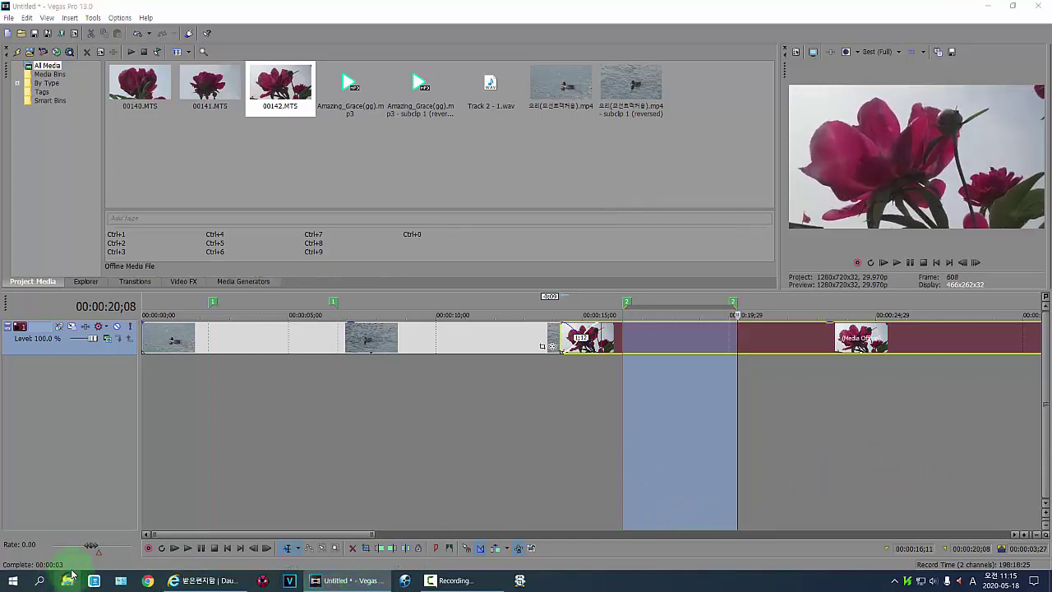
# Switch to File Explorer, check the rendered Untitled_Sony AVC MP4 files in the Videos folder, and close the window.
pyautogui.press('super+e')
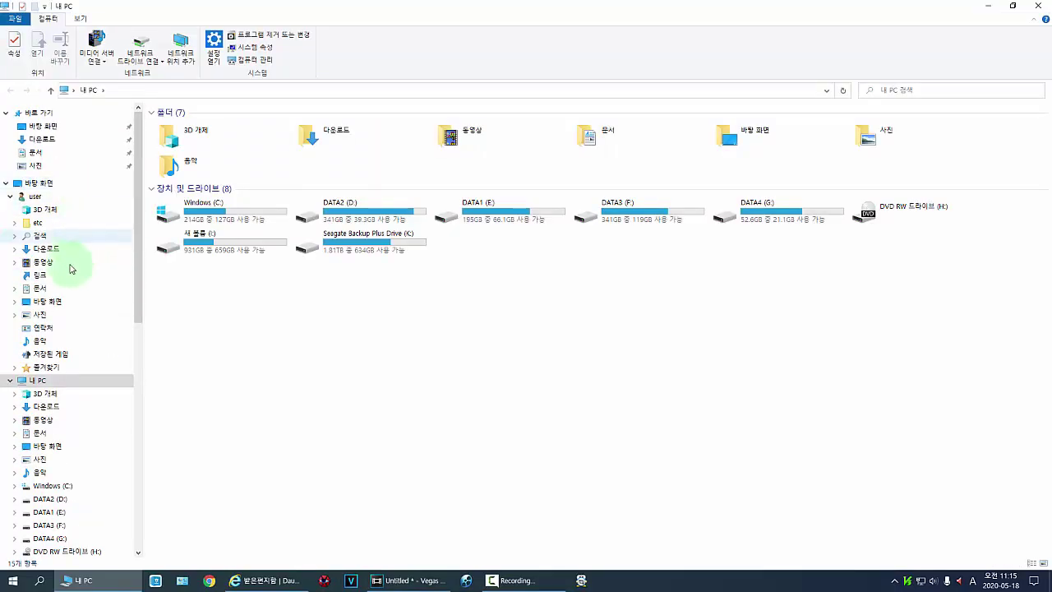
pyautogui.click(42, 262)
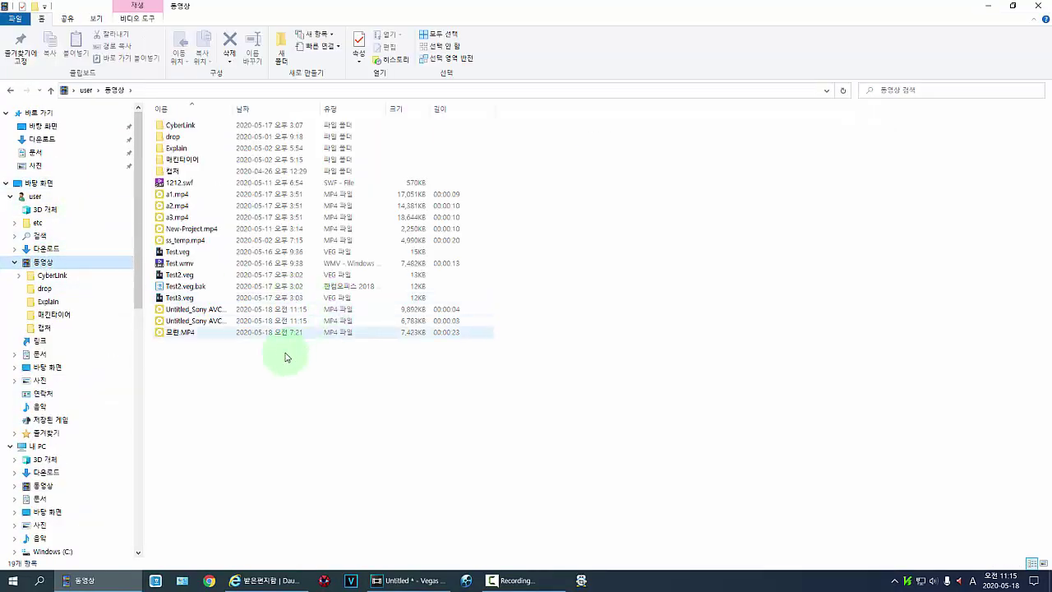
pyautogui.click(189, 310)
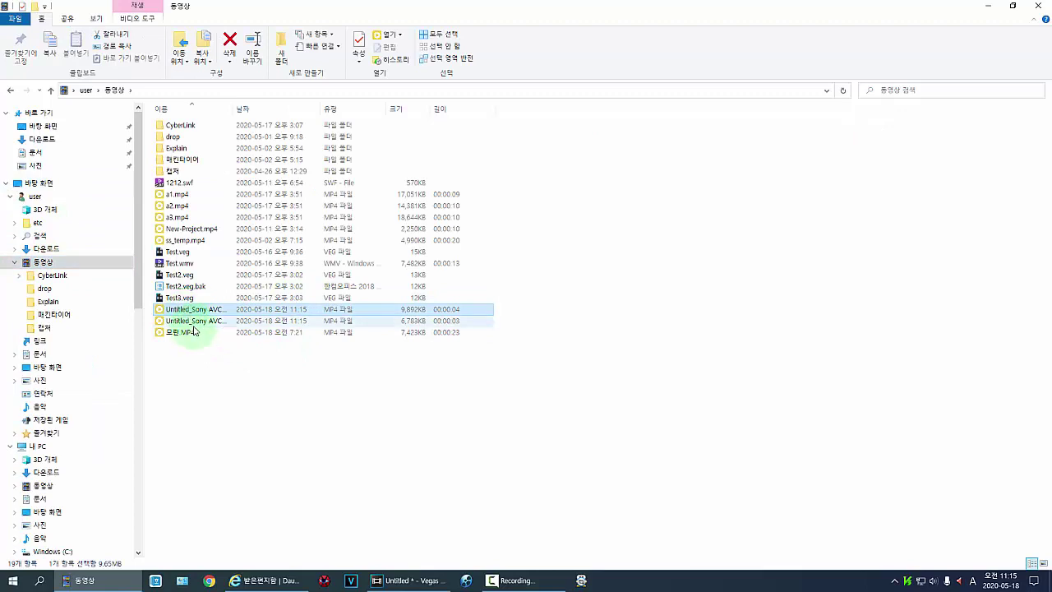
pyautogui.click(199, 322)
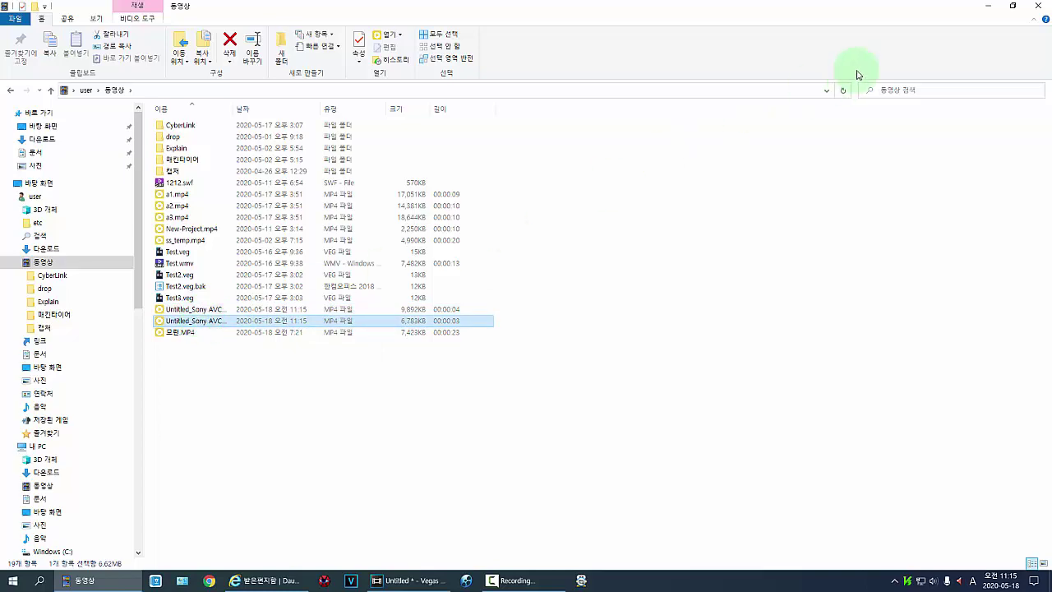
pyautogui.click(1038, 5)
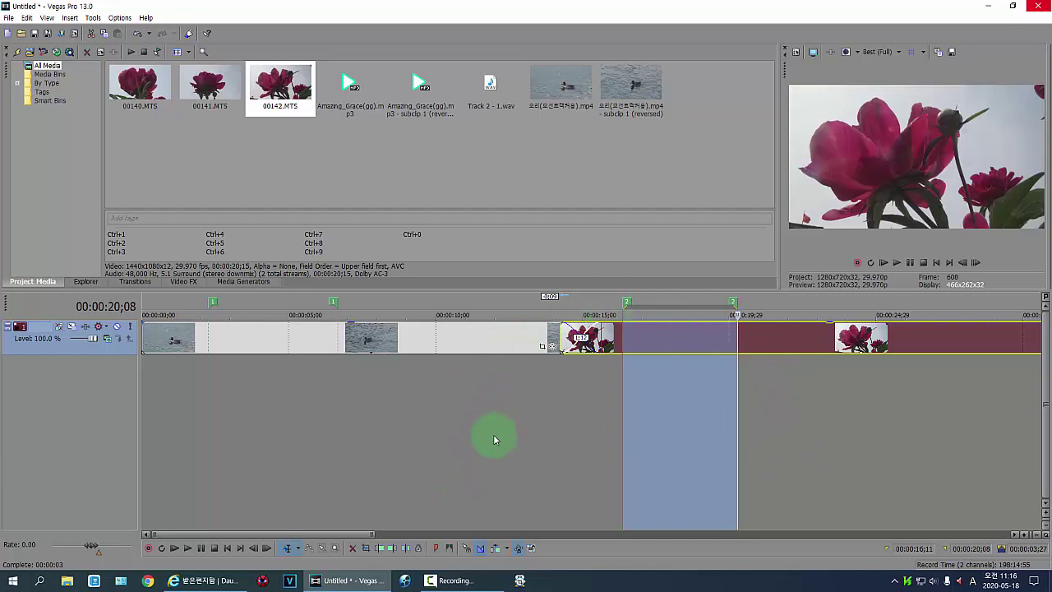
pyautogui.click(459, 583)
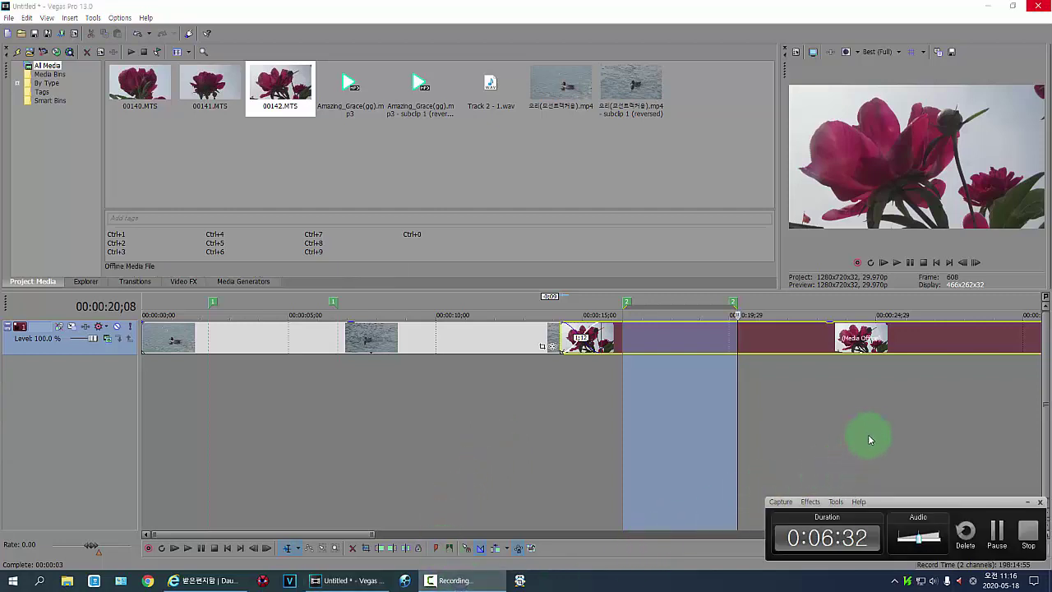